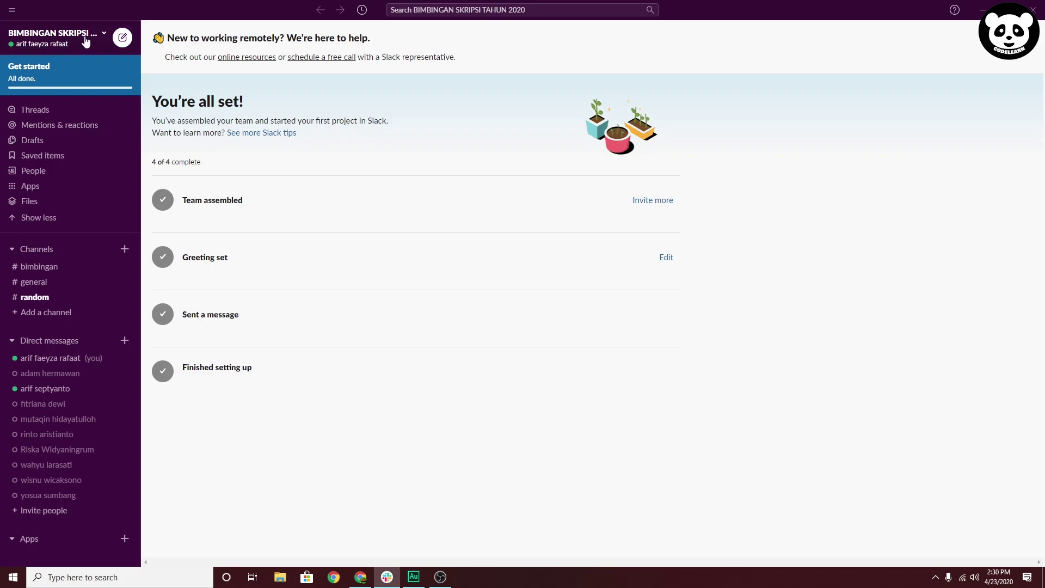
Open your own member profile via View profile in the workspace name menu
click(104, 36)
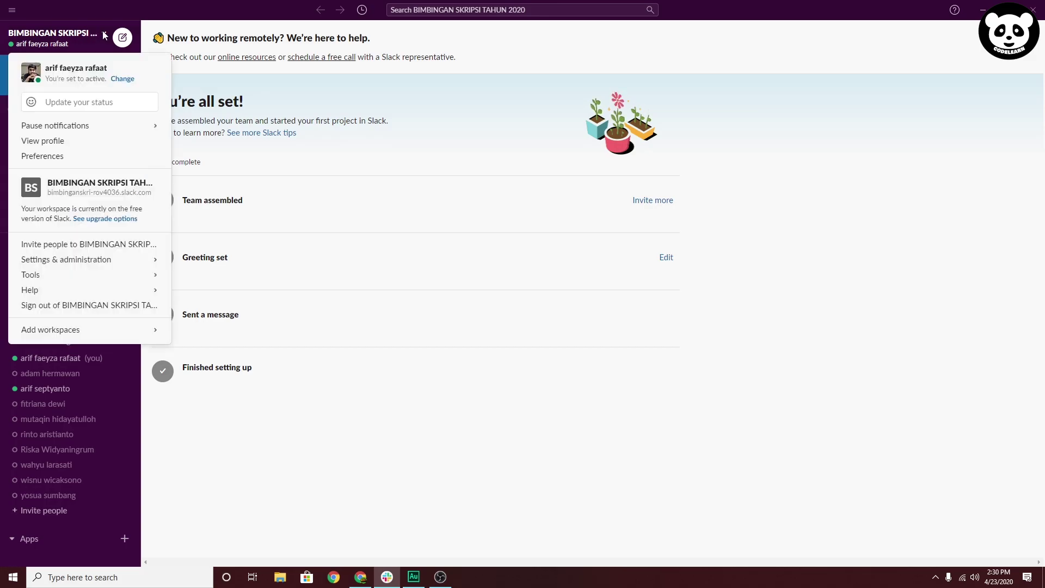
click(104, 36)
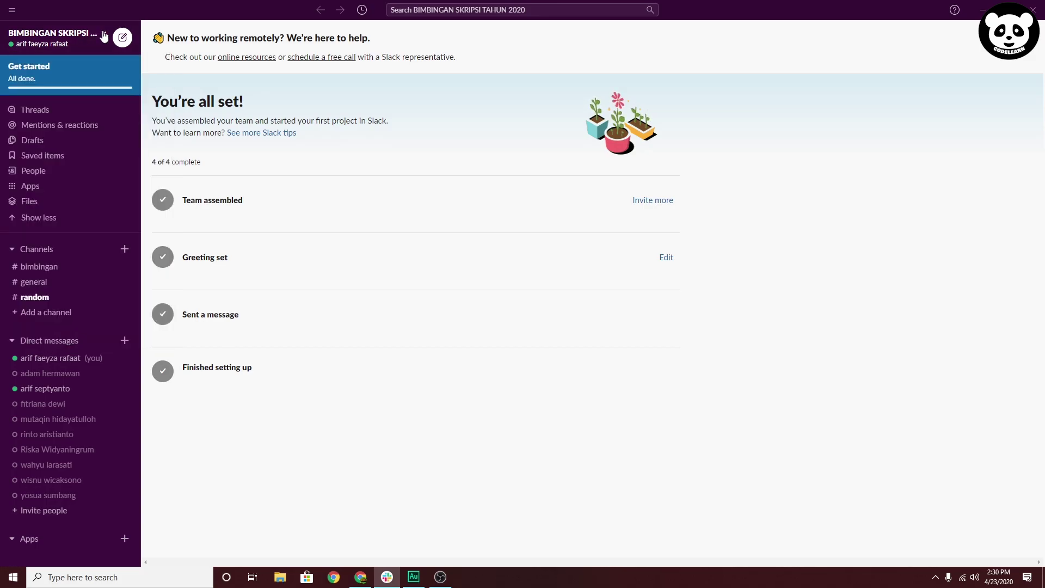
scroll(66, 350, down, 1)
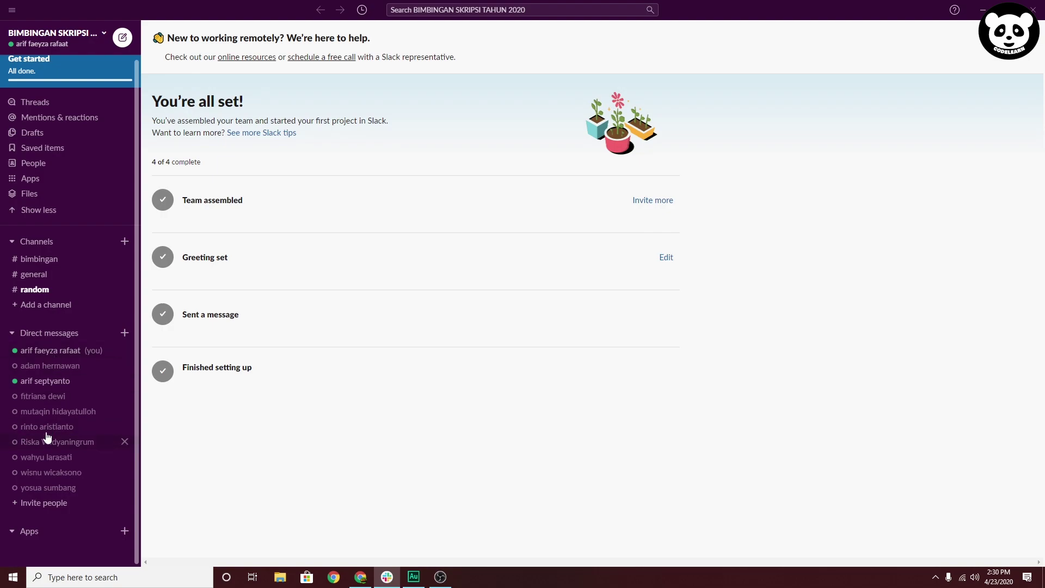
scroll(54, 446, up, 1)
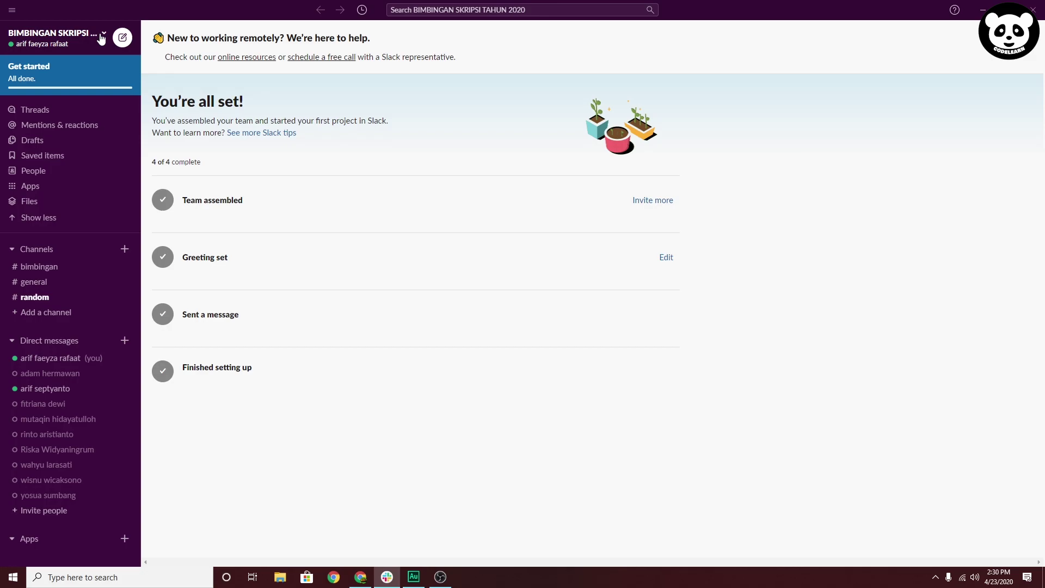
click(101, 37)
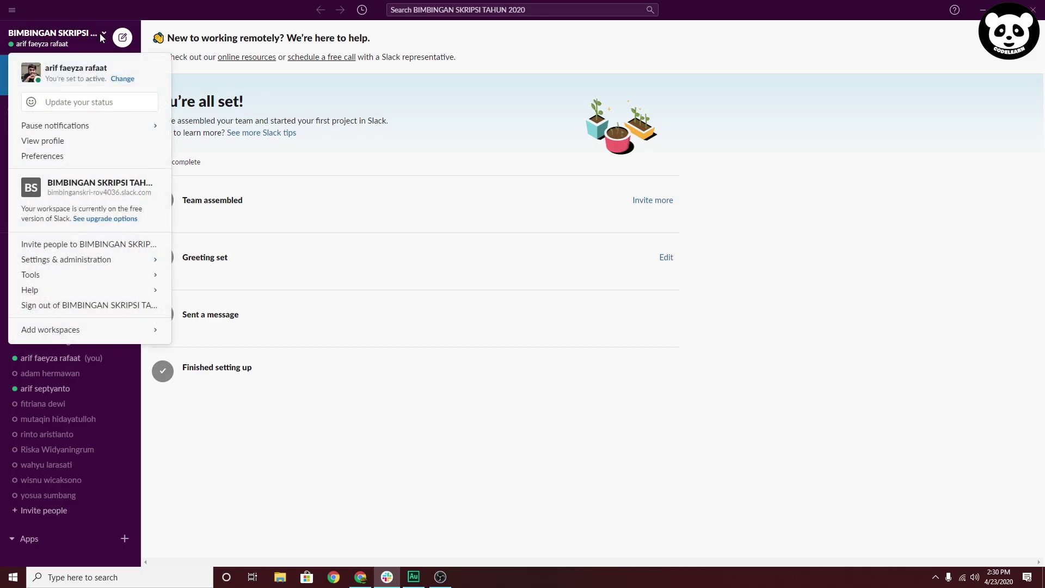
click(49, 141)
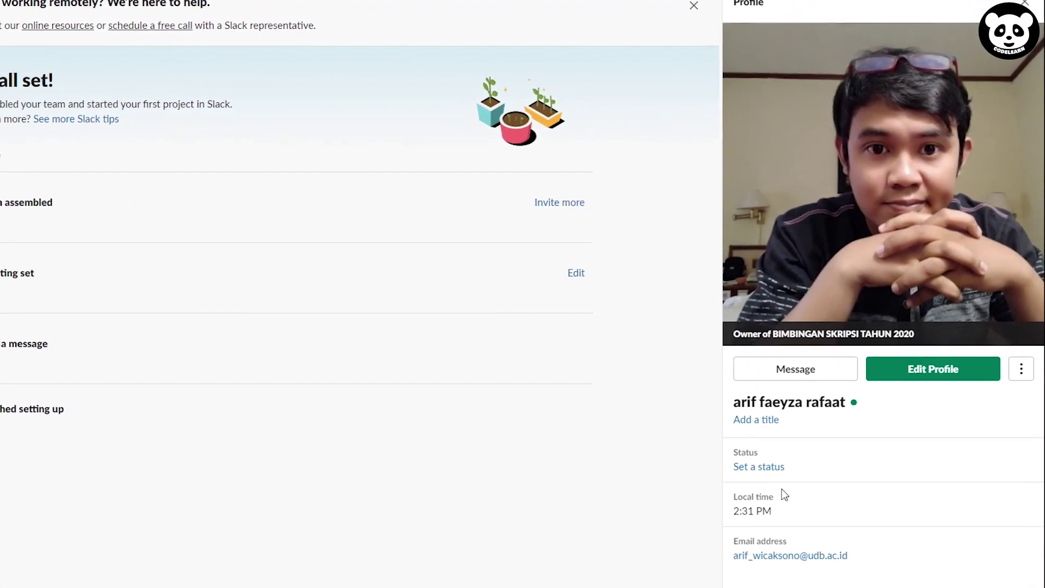
Set your status to In a meeting, clearing automatically after 1 hour
click(773, 464)
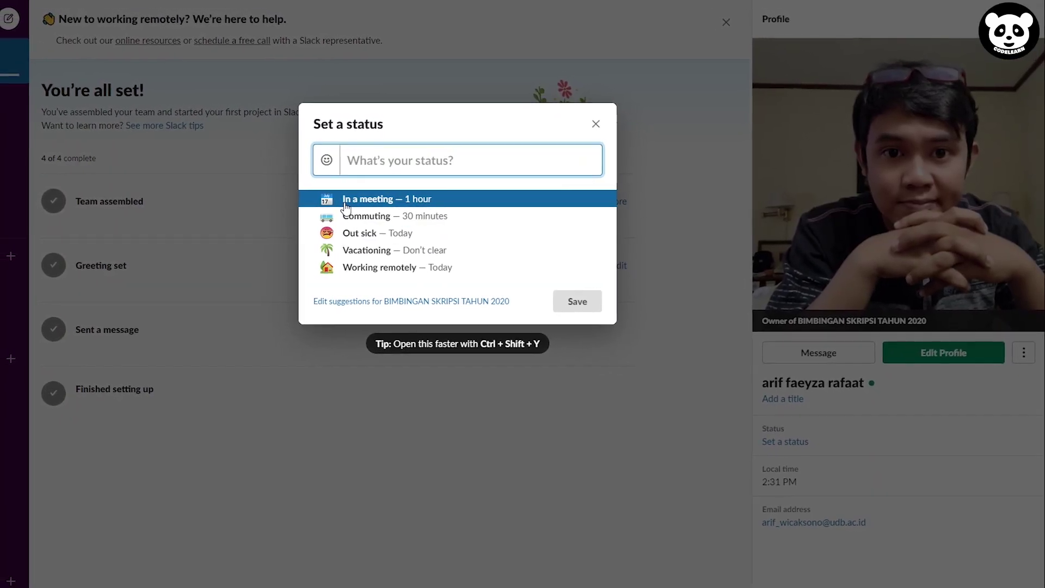
click(354, 202)
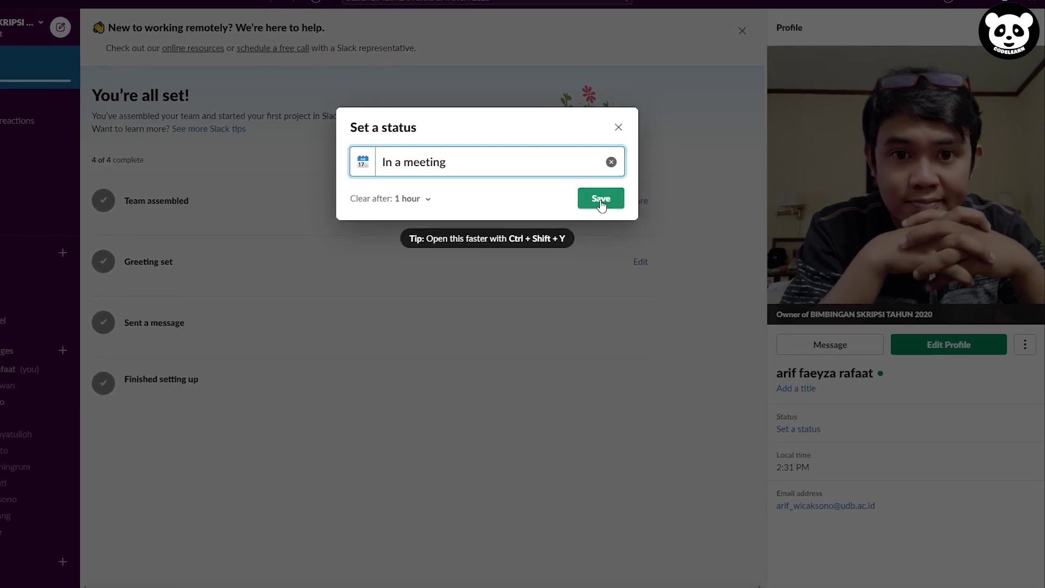
click(599, 198)
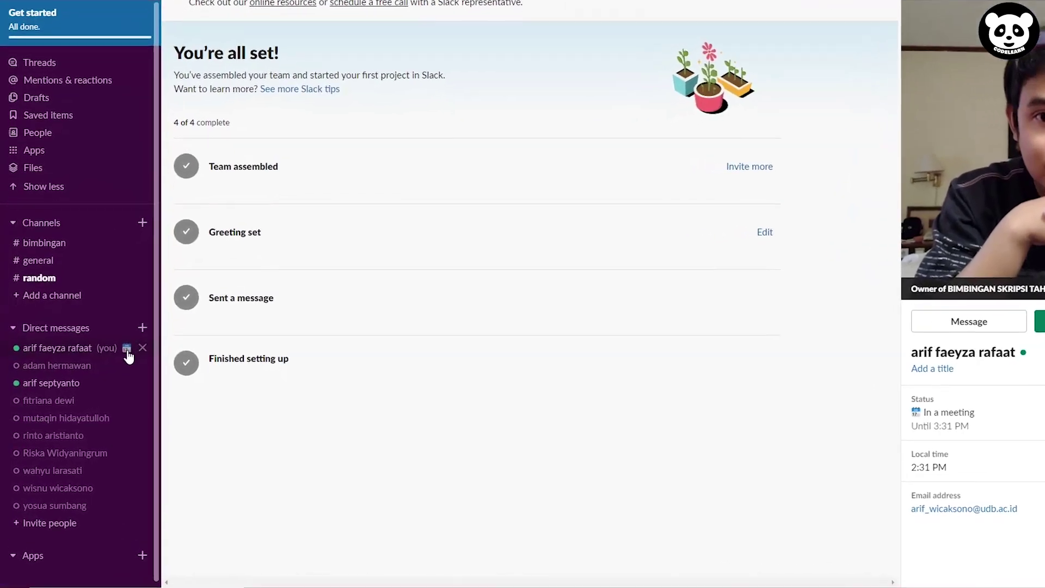
mouse_move(122, 351)
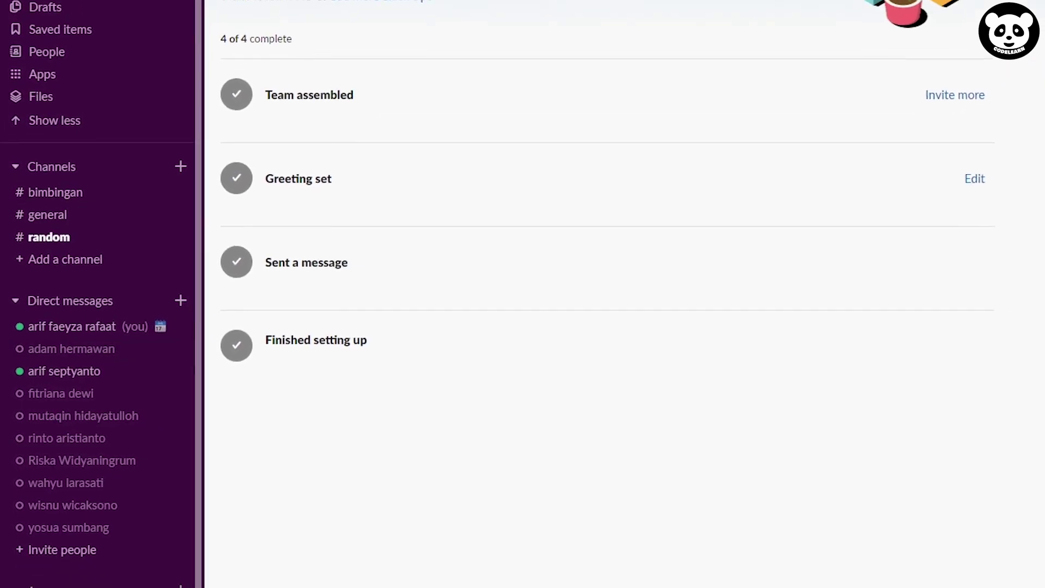
Clear the In a meeting status and select the workspace's web address in its menu
click(81, 12)
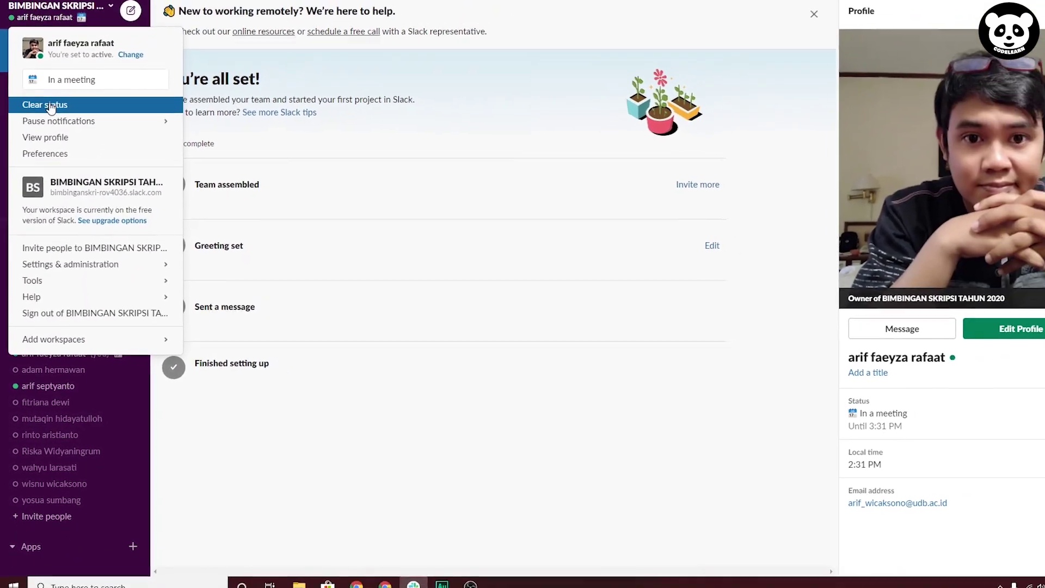
click(48, 74)
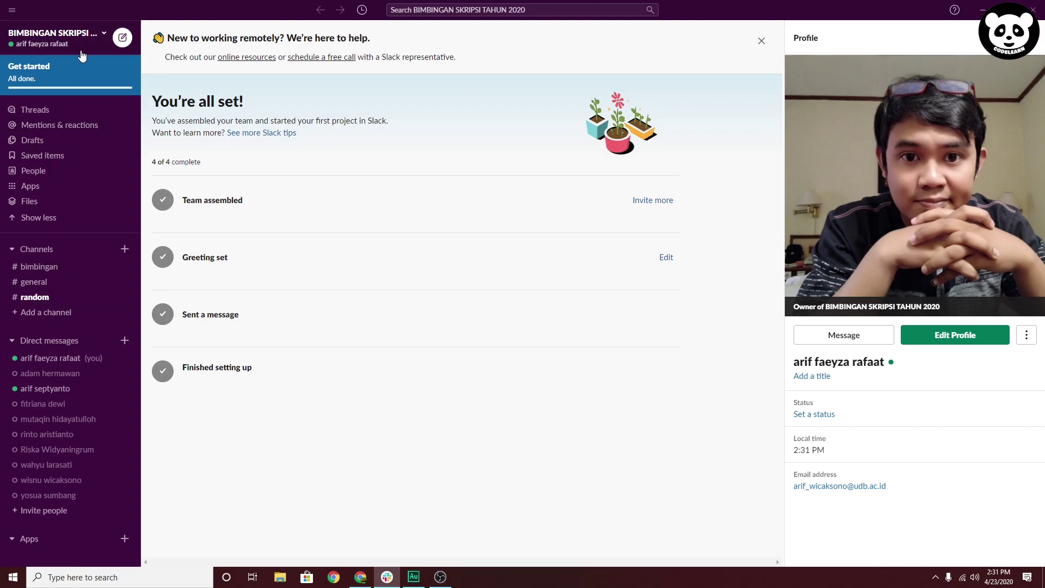
click(103, 37)
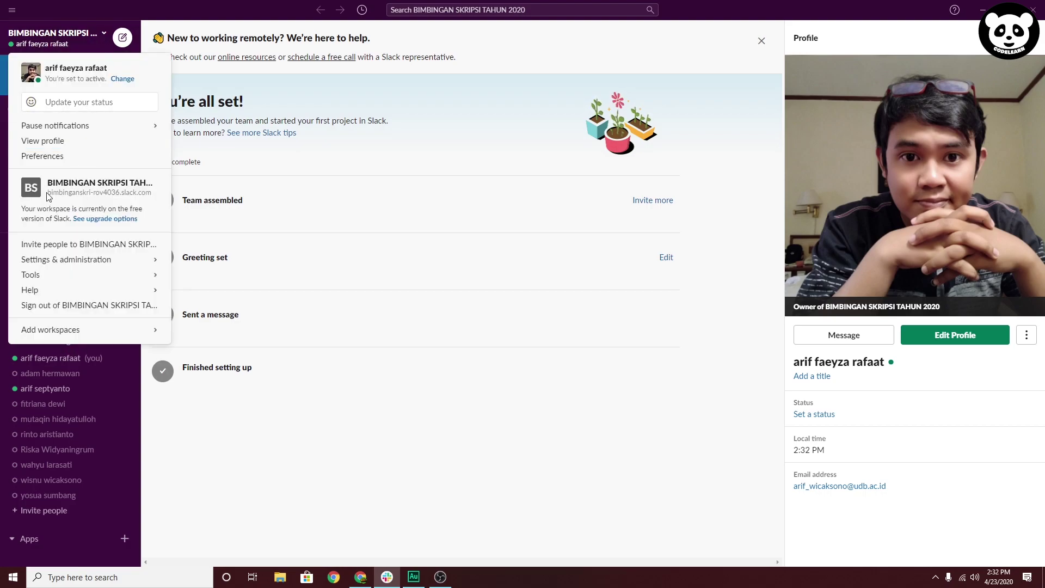
drag(48, 194, 146, 193)
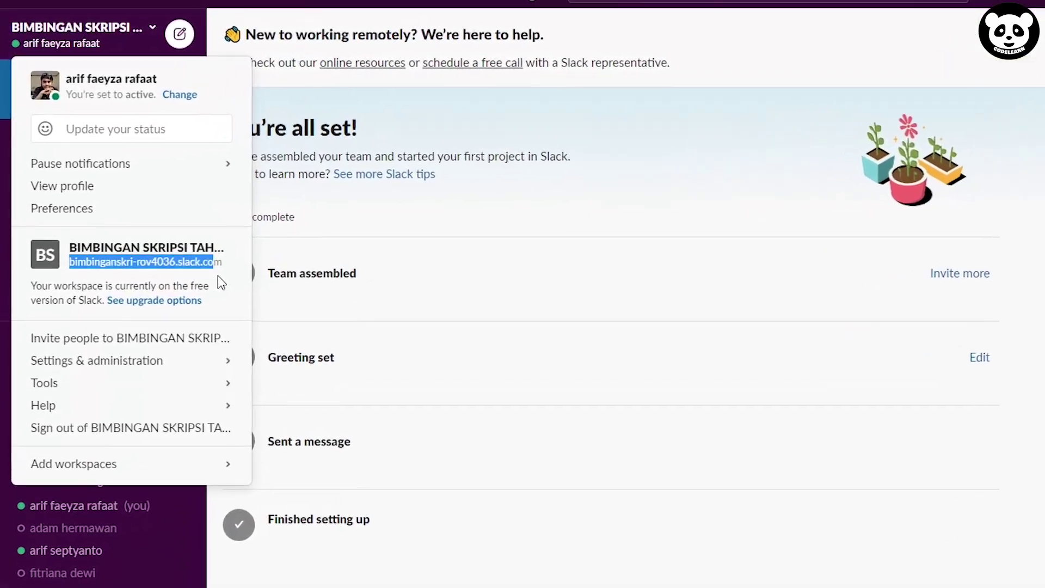
drag(221, 282, 224, 283)
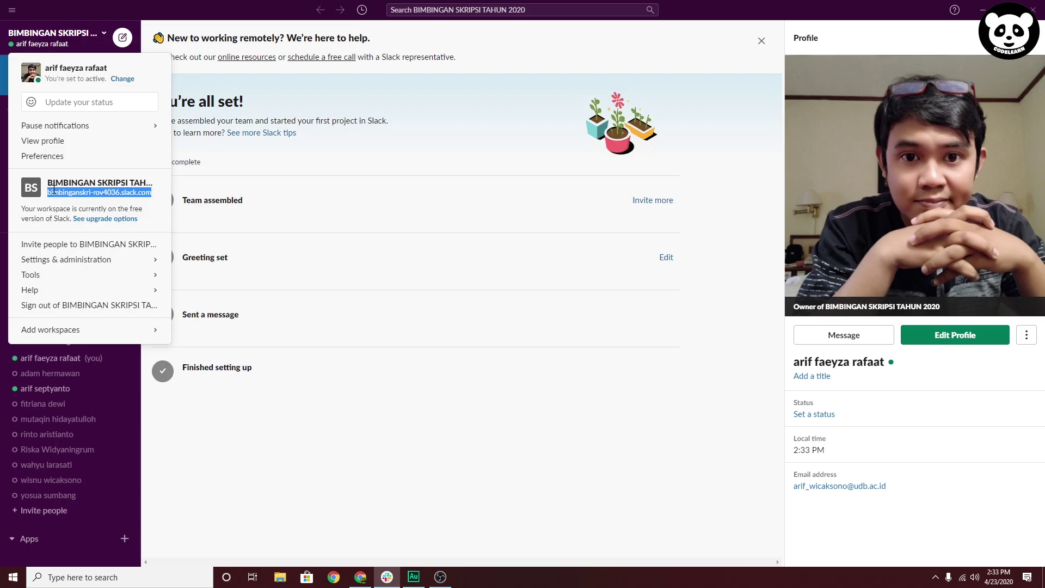
Copy the workspace's shareable invite link and close the invitation window
click(79, 244)
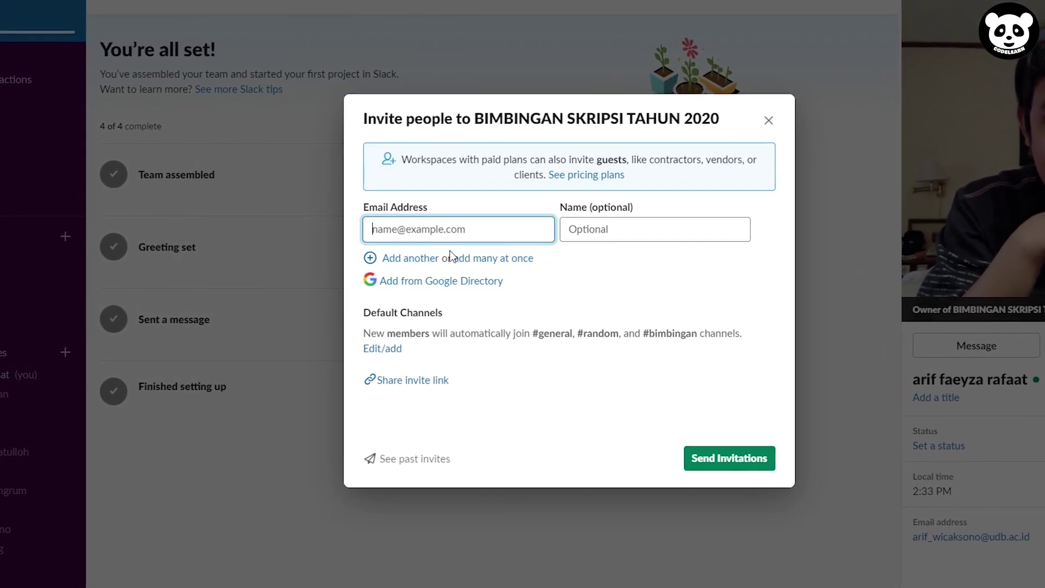
click(430, 384)
click(786, 209)
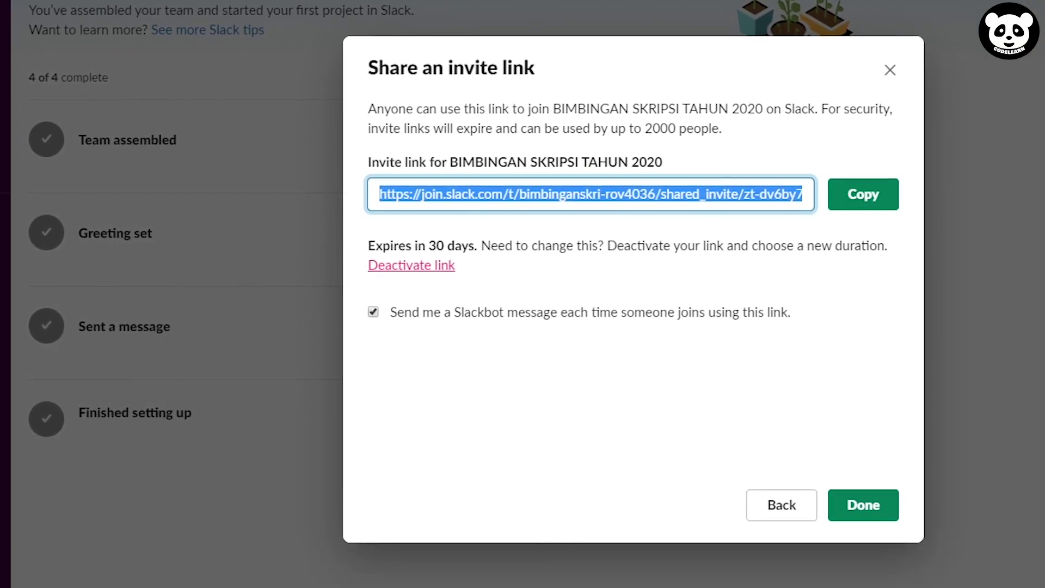
click(876, 509)
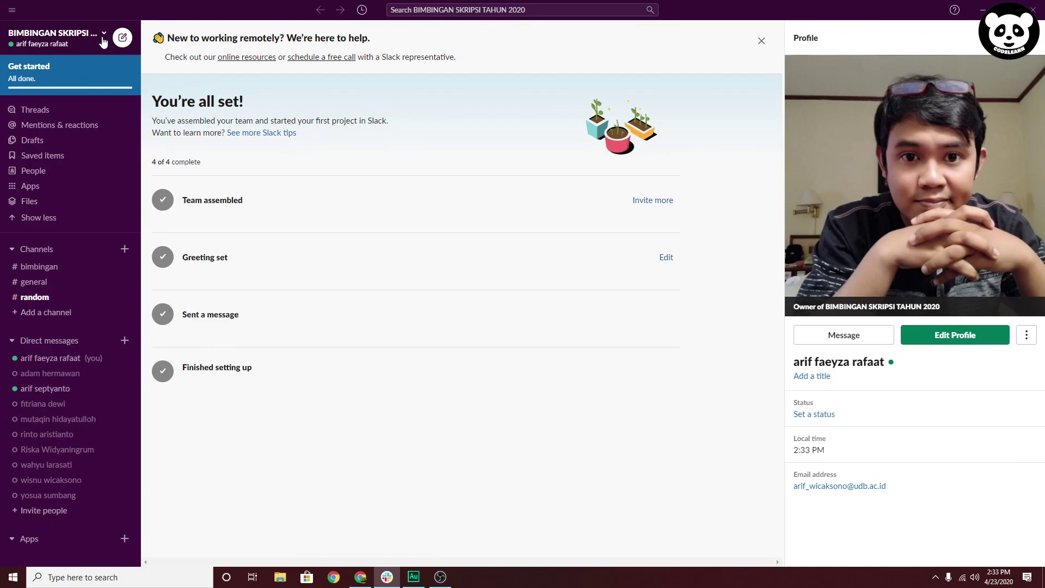
mouse_move(107, 290)
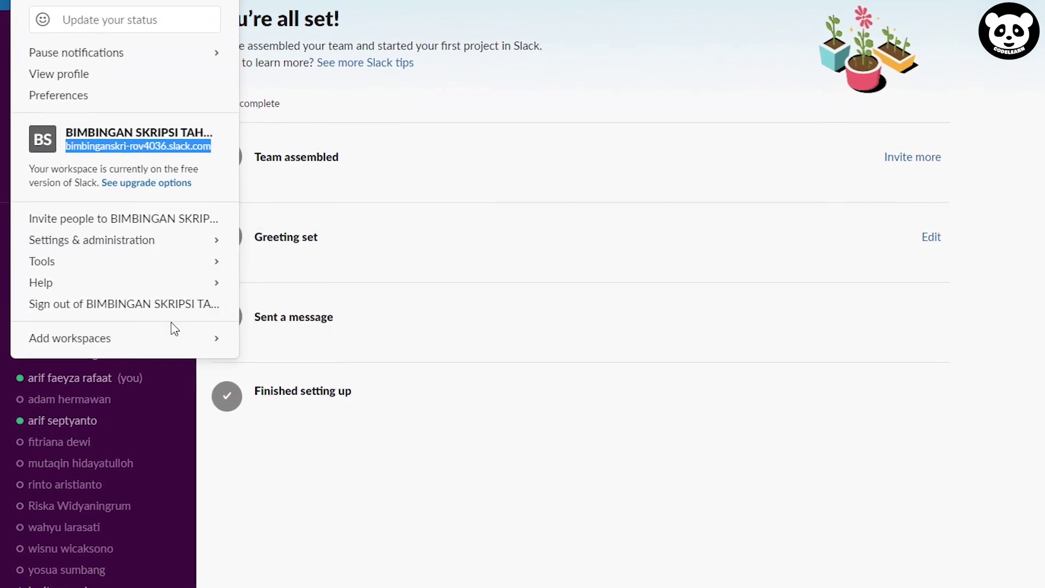
mouse_move(173, 338)
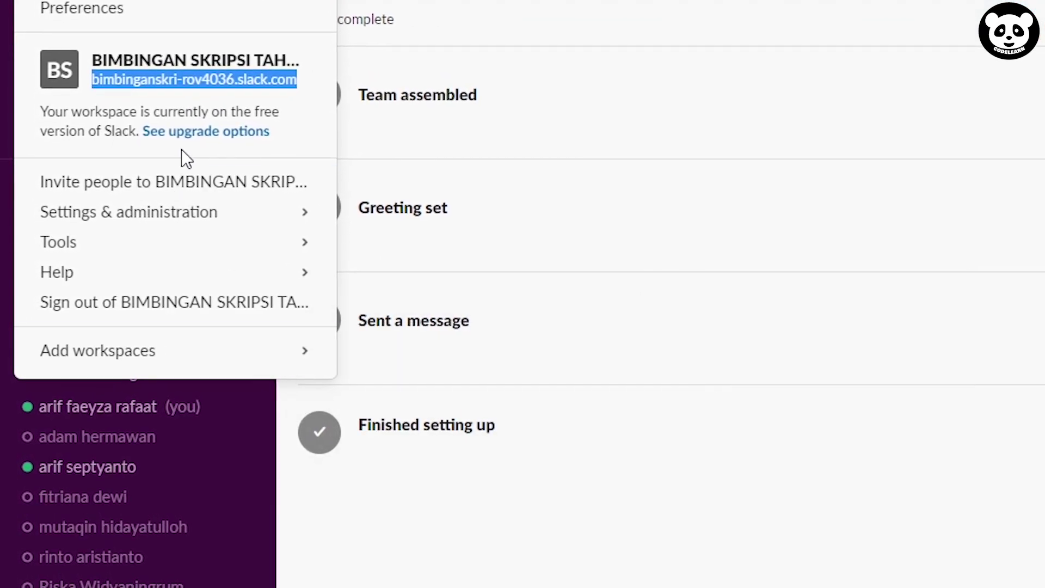
mouse_move(285, 356)
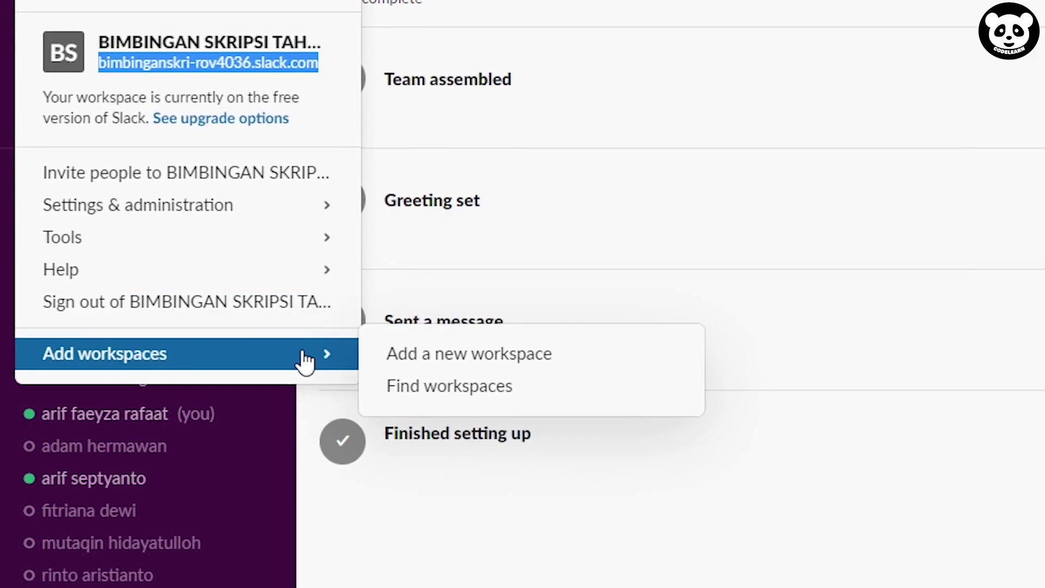
Tour the Threads, Mentions & reactions, People, Apps and Files views in the sidebar
click(418, 544)
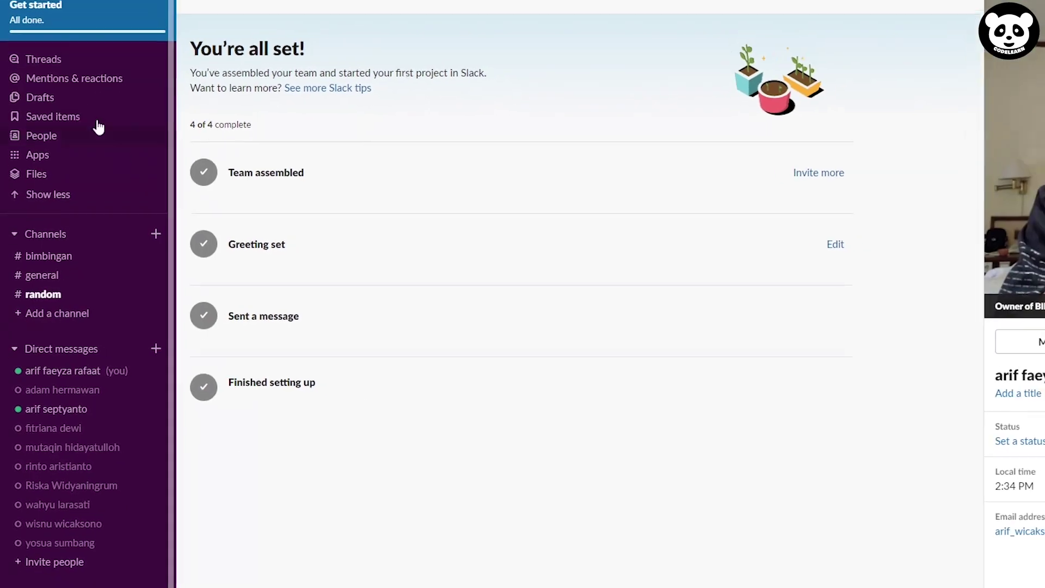
click(58, 60)
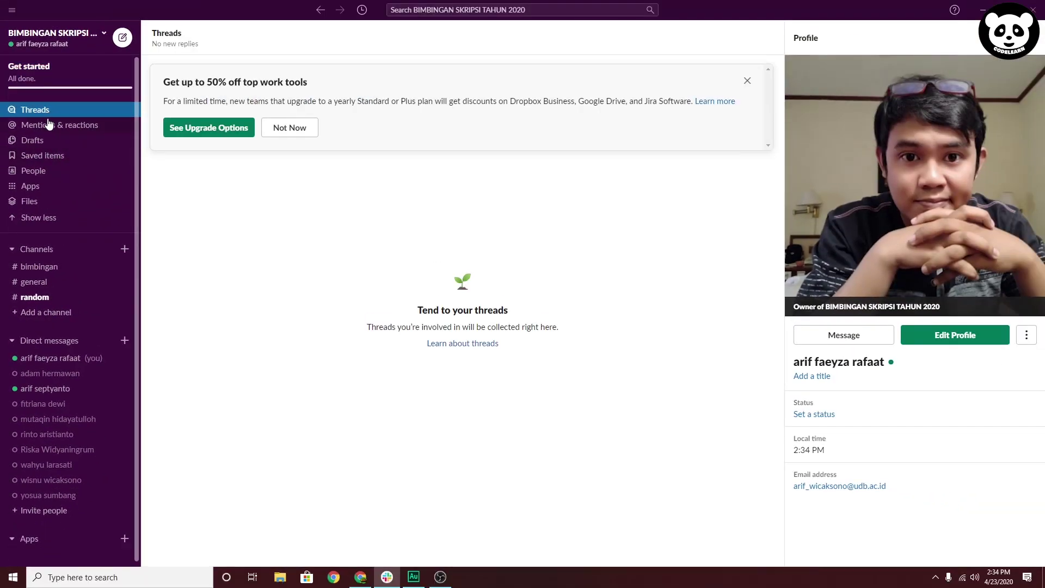
click(49, 124)
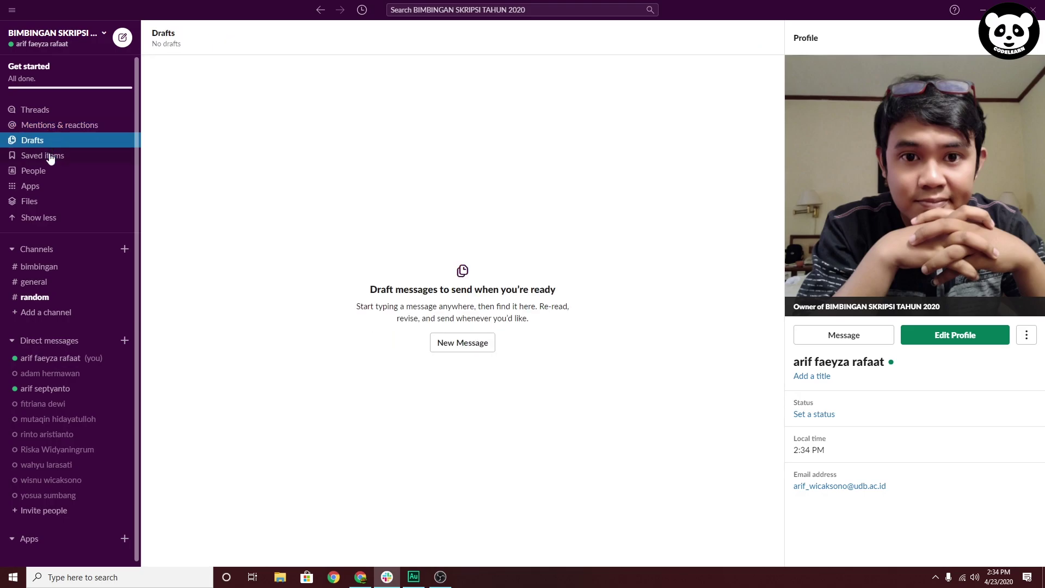
click(40, 172)
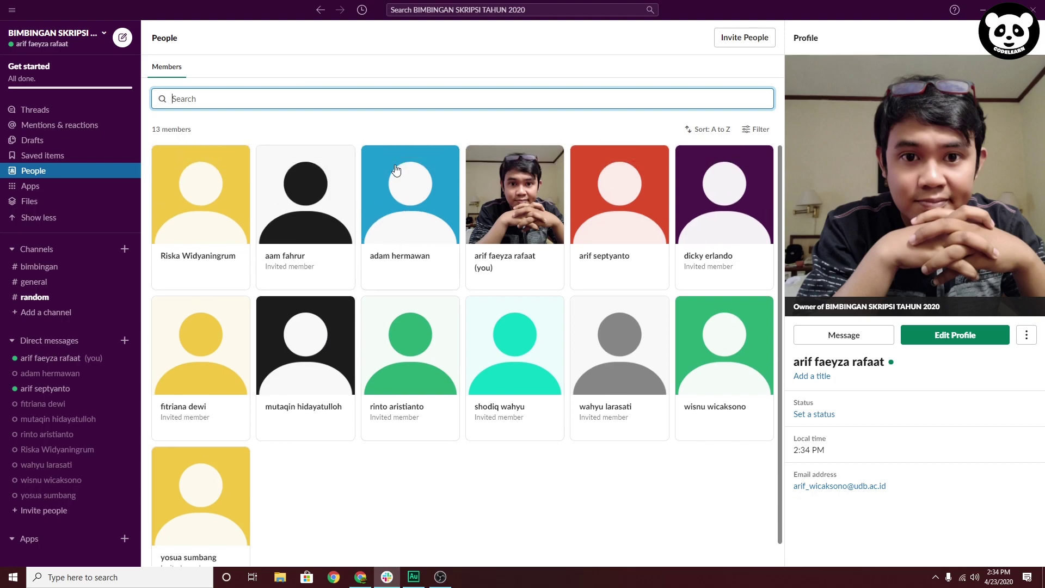
click(40, 192)
scroll(354, 320, down, 6)
scroll(322, 299, up, 6)
scroll(420, 309, down, 6)
scroll(271, 306, up, 3)
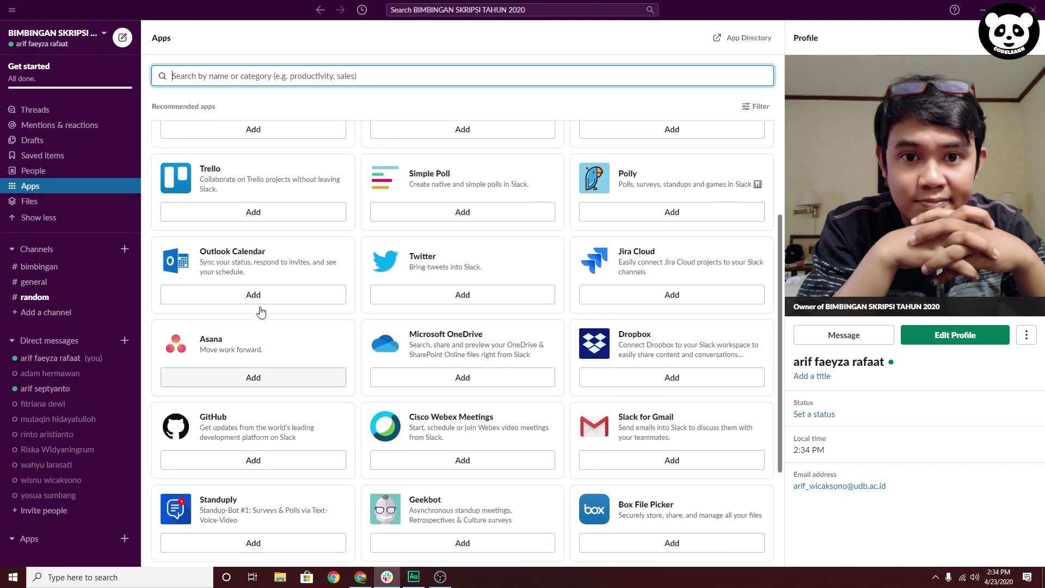
click(39, 206)
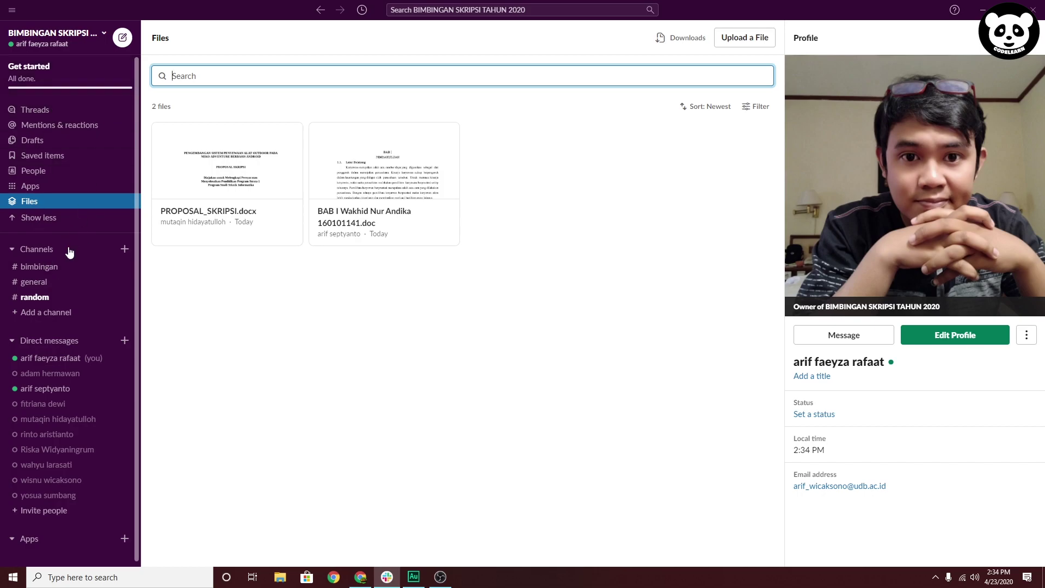
scroll(70, 256, down, 1)
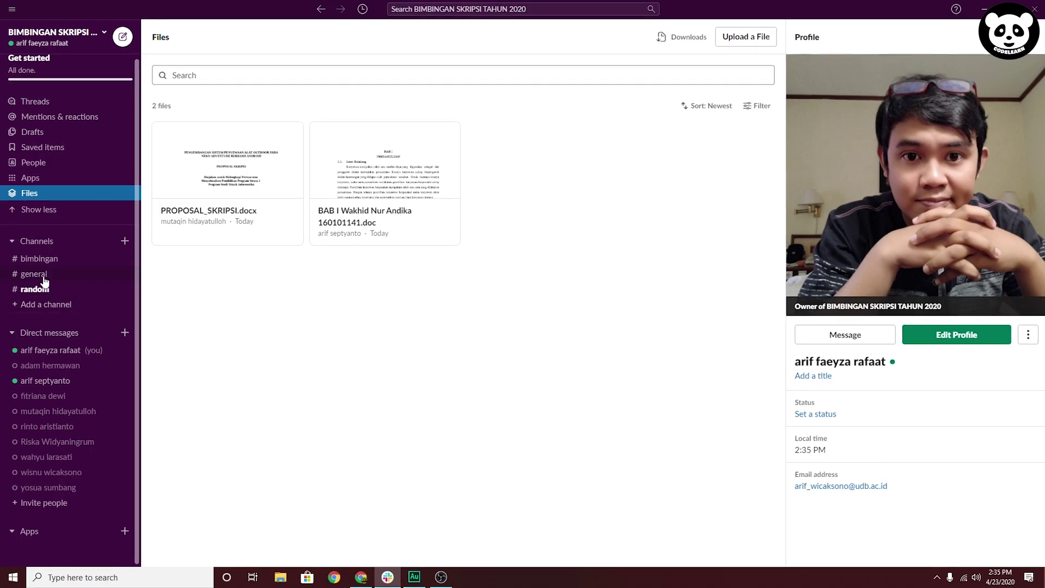
Open #bimbingan and start attaching a file from your computer, then cancel
click(43, 256)
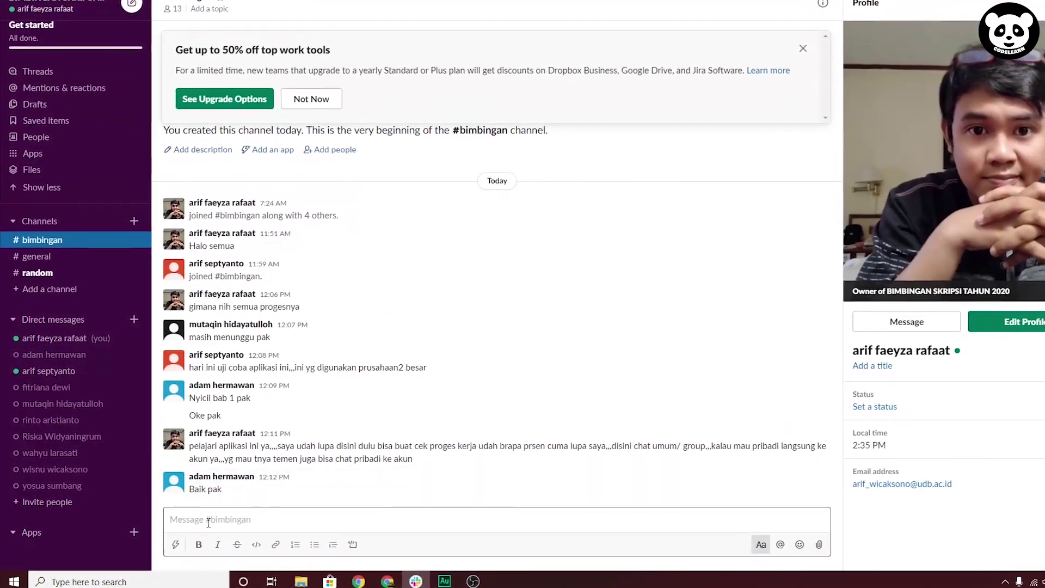
click(838, 545)
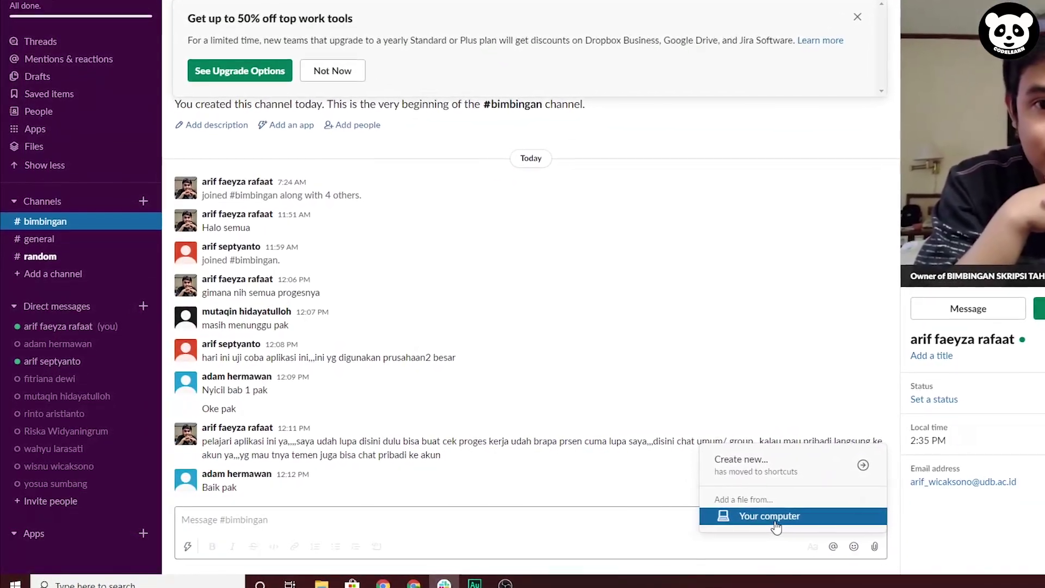
click(776, 517)
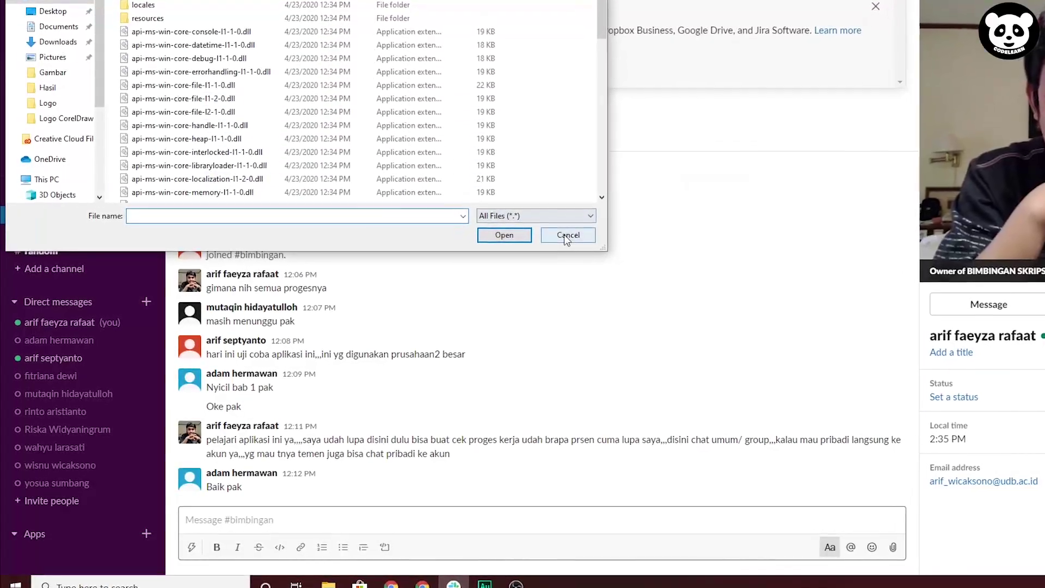
click(567, 235)
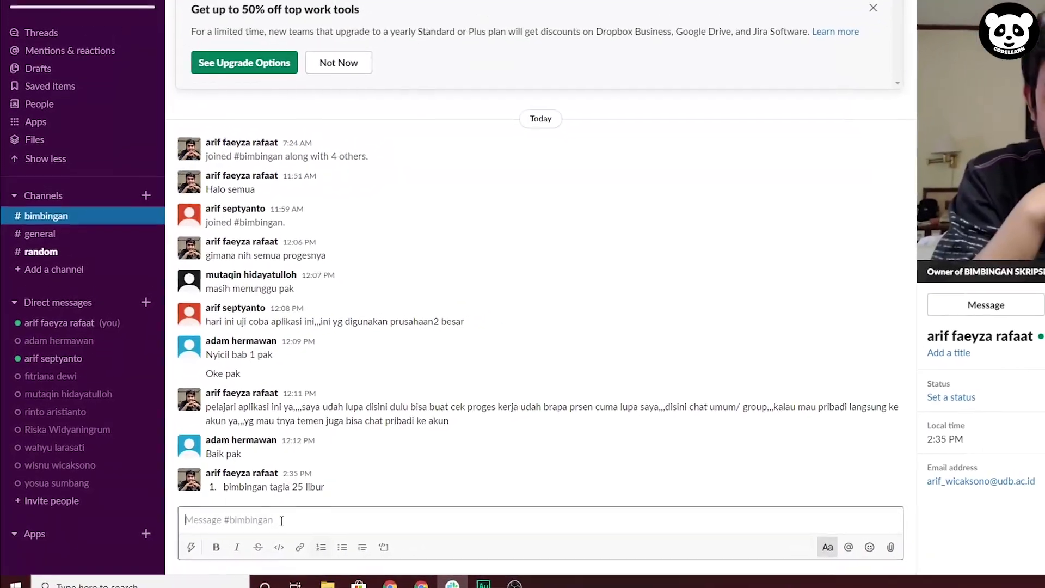
Post the numbered-list message 'bimbingan tagla 25 libur' in the channel
click(322, 547)
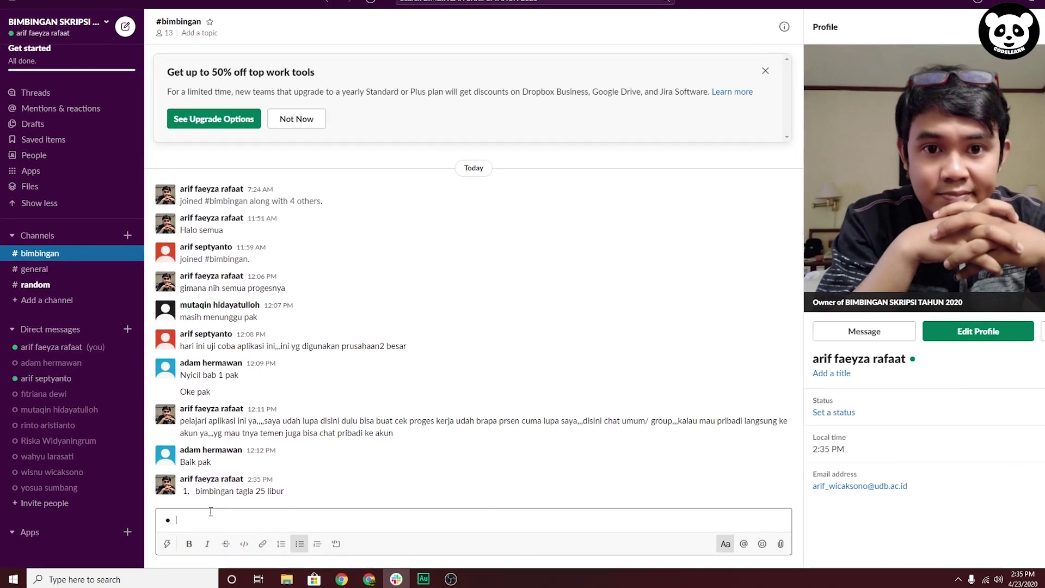
drag(404, 493, 158, 179)
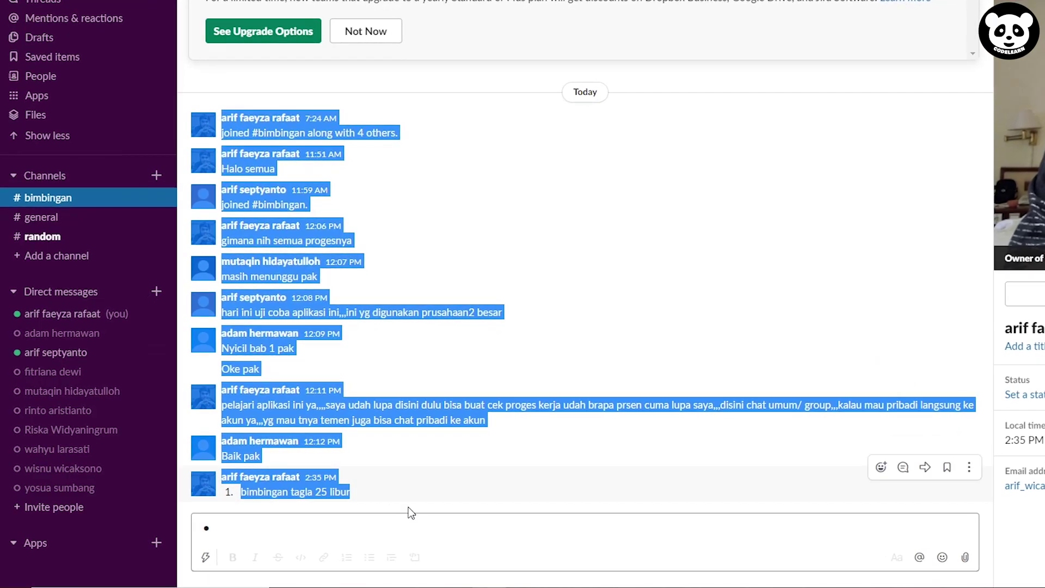
click(425, 500)
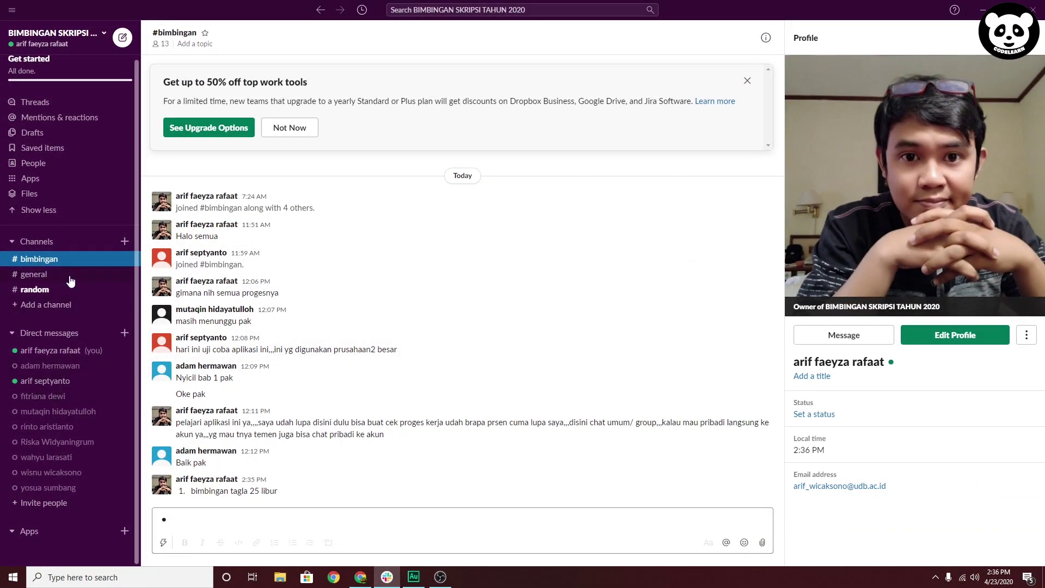
Visit #general, #random and #bimbingan, then open the direct messages with a teammate
click(40, 275)
click(39, 292)
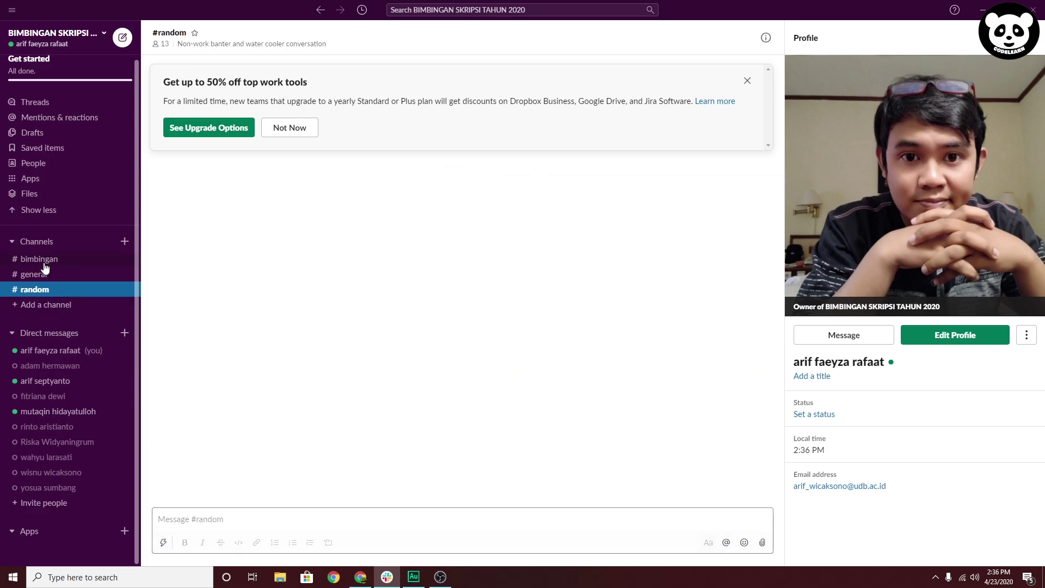
click(44, 262)
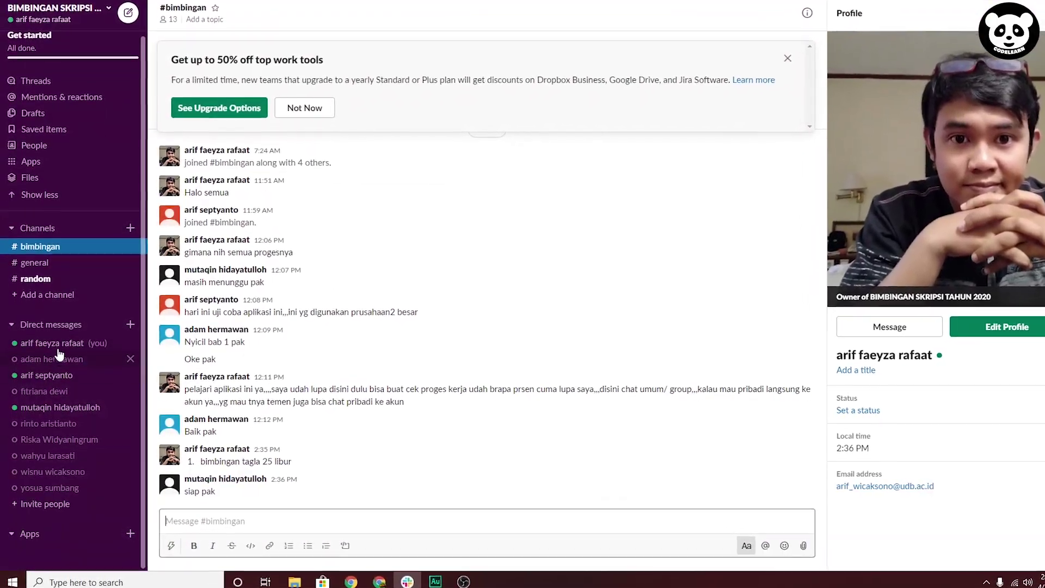
click(49, 373)
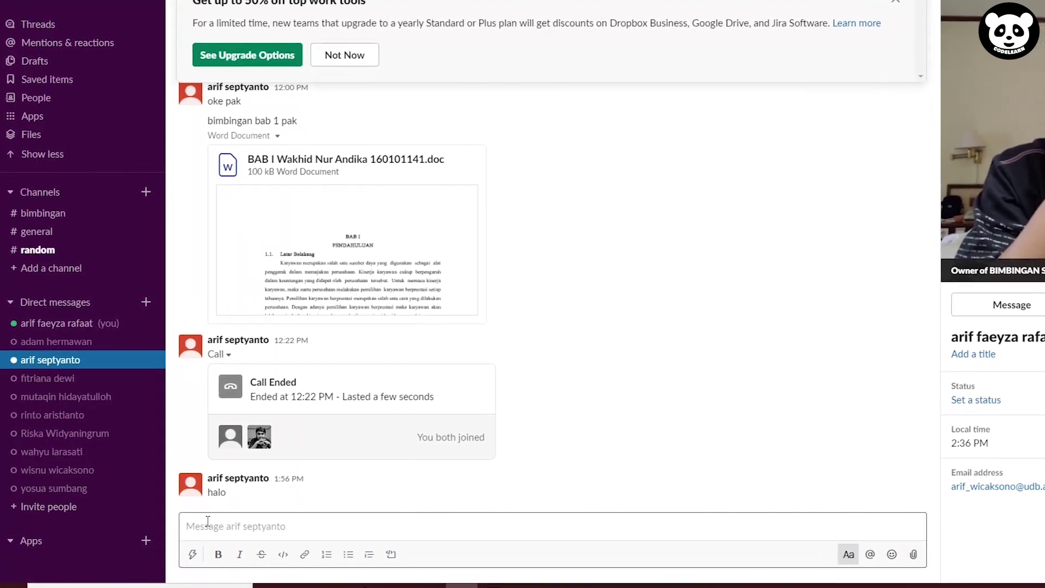
click(211, 521)
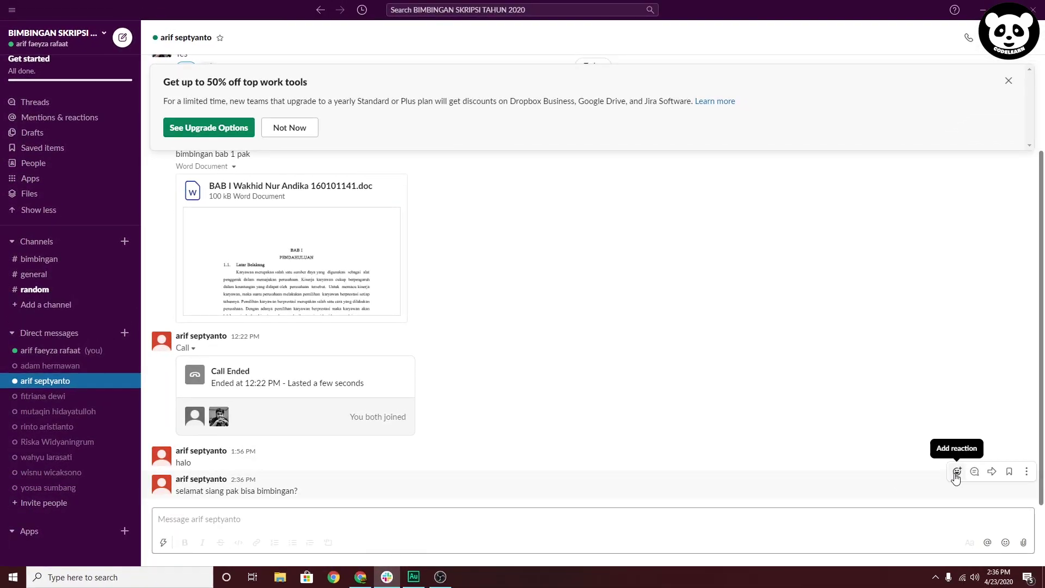
React with :japanese_goblin: to 'selamat siang pak bisa bimbingan?' and reply 'jam istirahat mas' in its thread
click(957, 475)
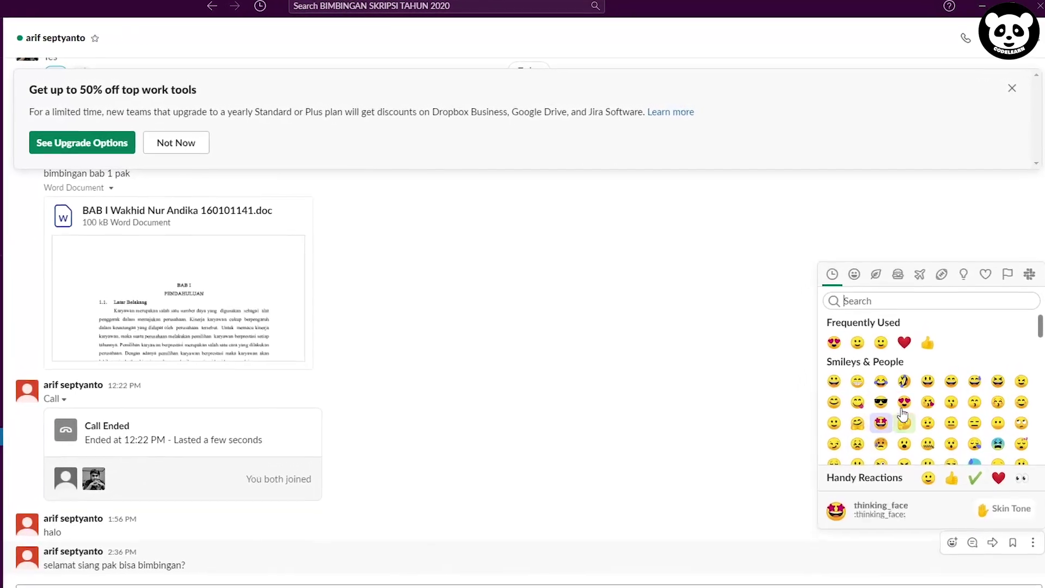
scroll(920, 414, down, 3)
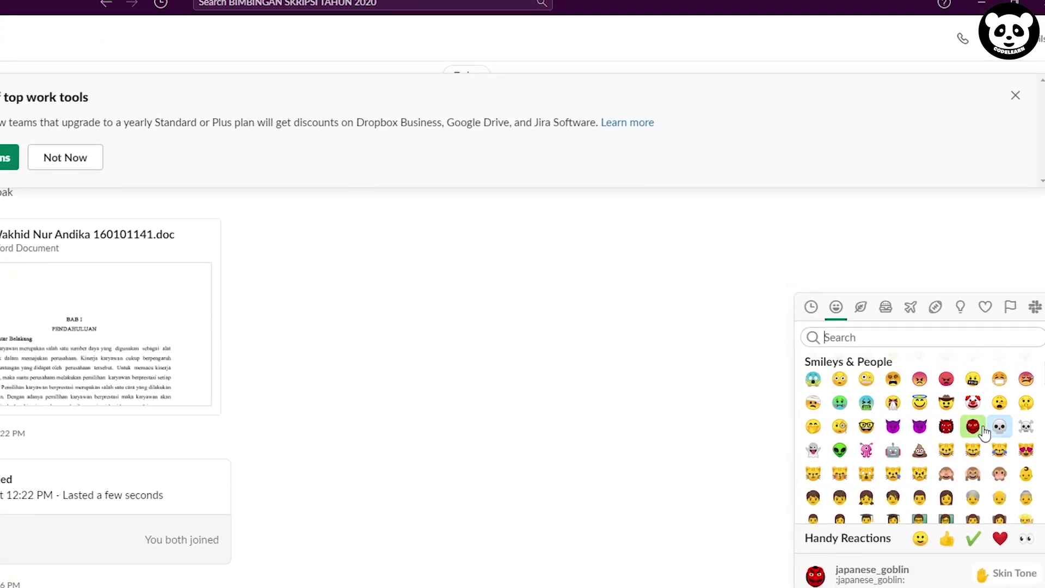
click(983, 421)
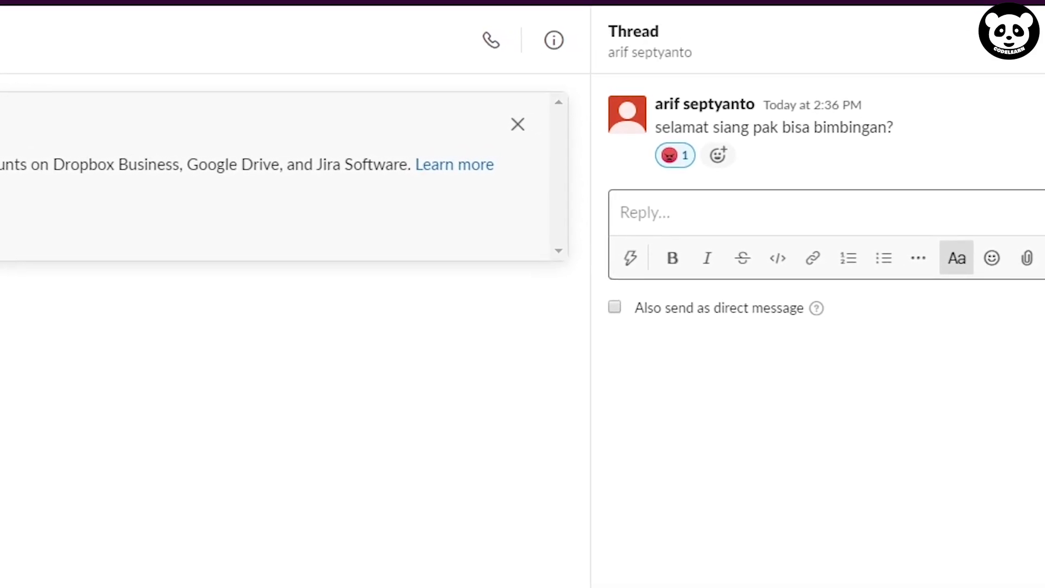
text(jam istirahat mas)
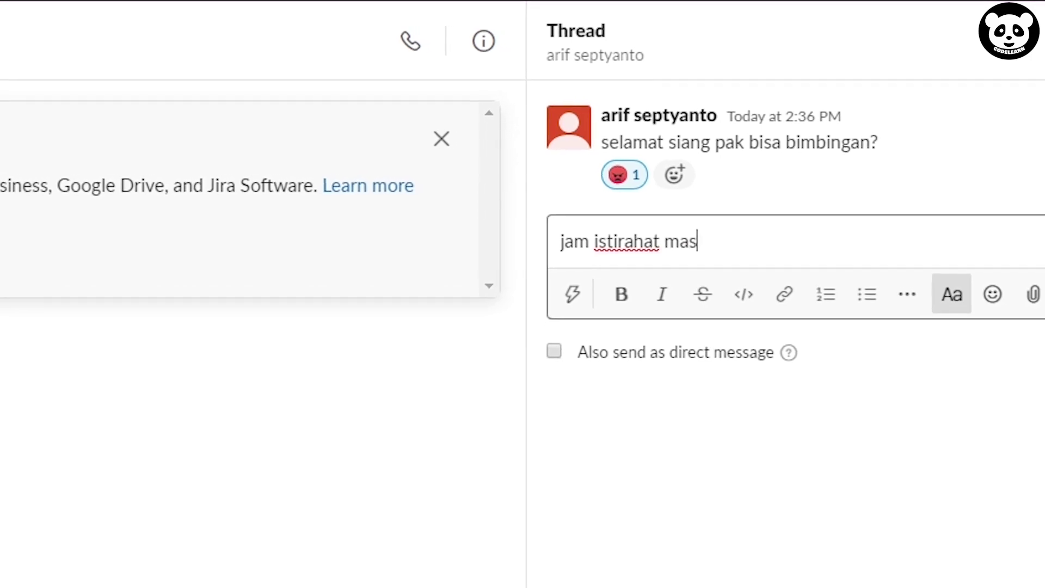
key(Return)
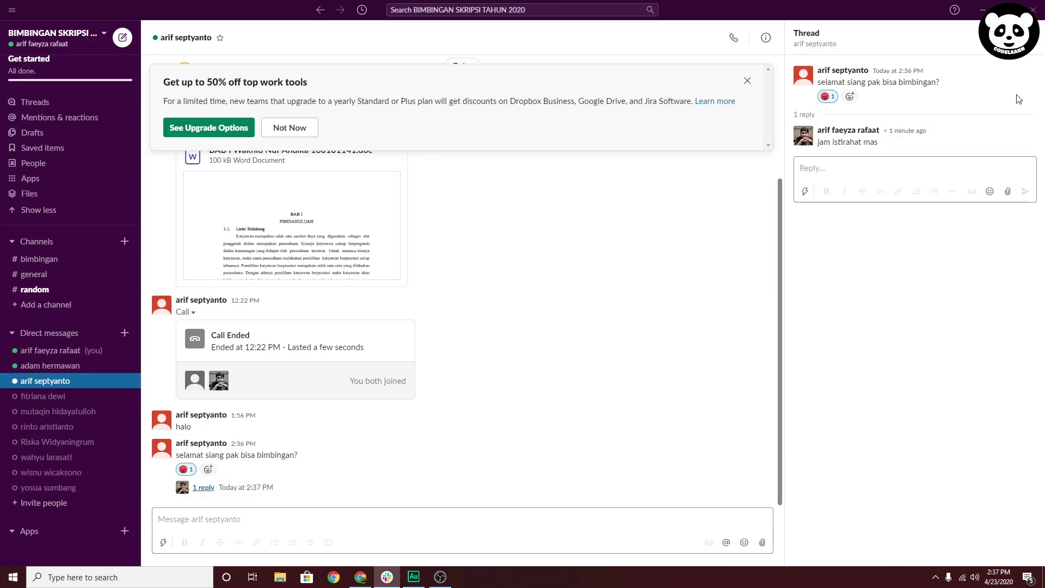
Check the posted thread reply, clear the message box, and open the Invite people dialog
click(1034, 49)
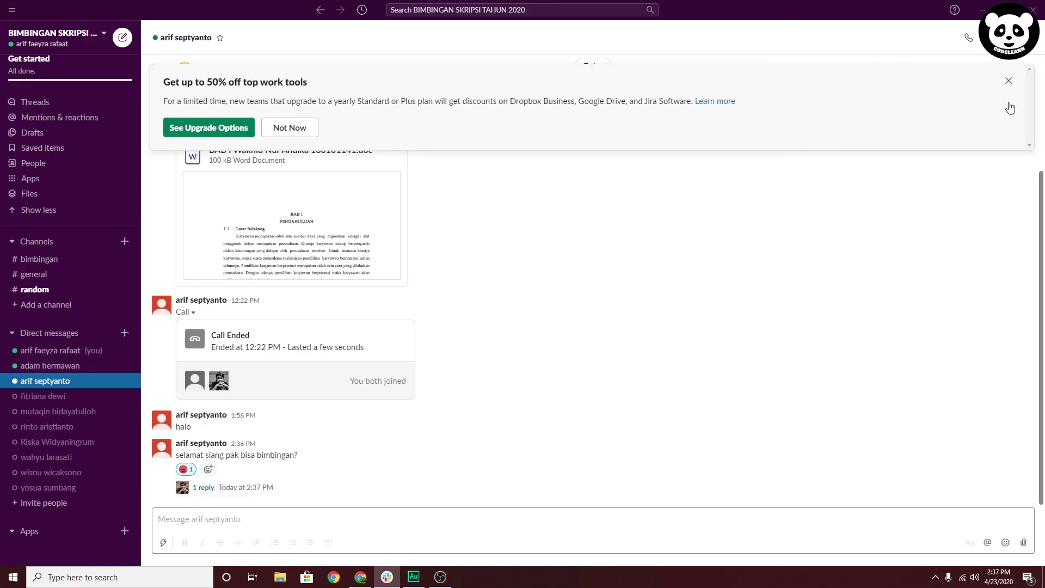
click(203, 487)
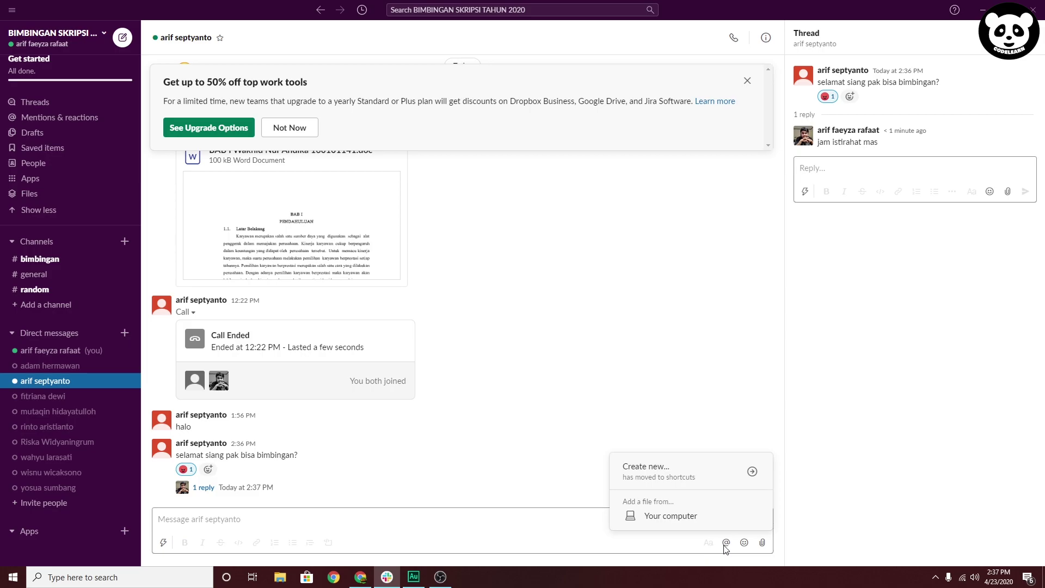
click(237, 517)
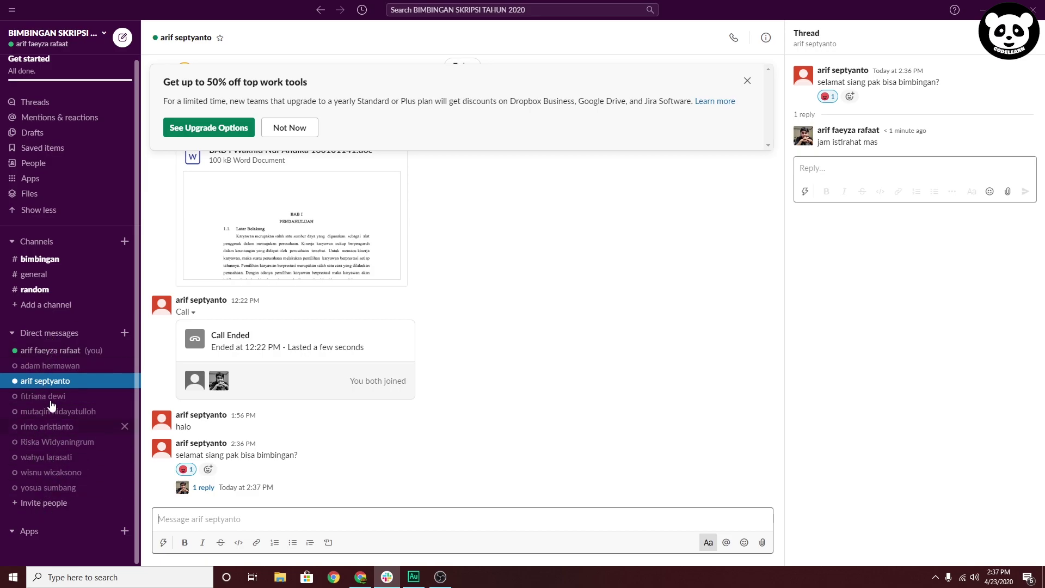
click(39, 503)
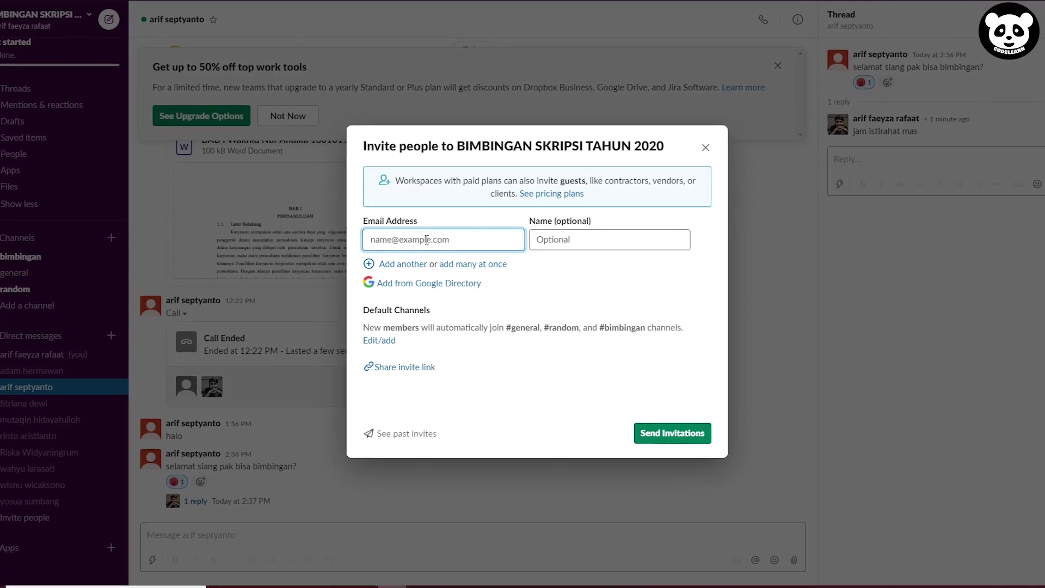
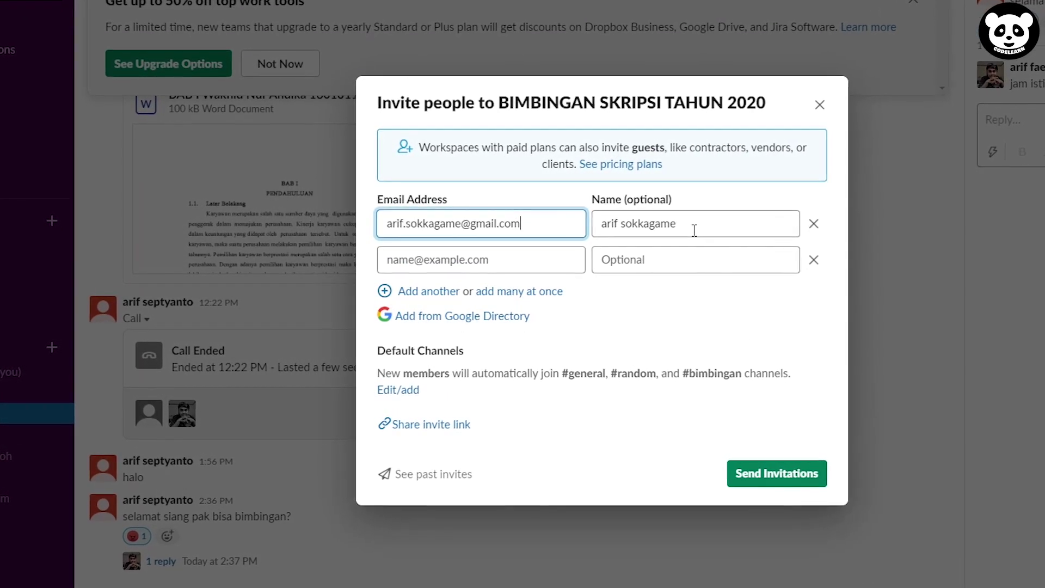
click(694, 231)
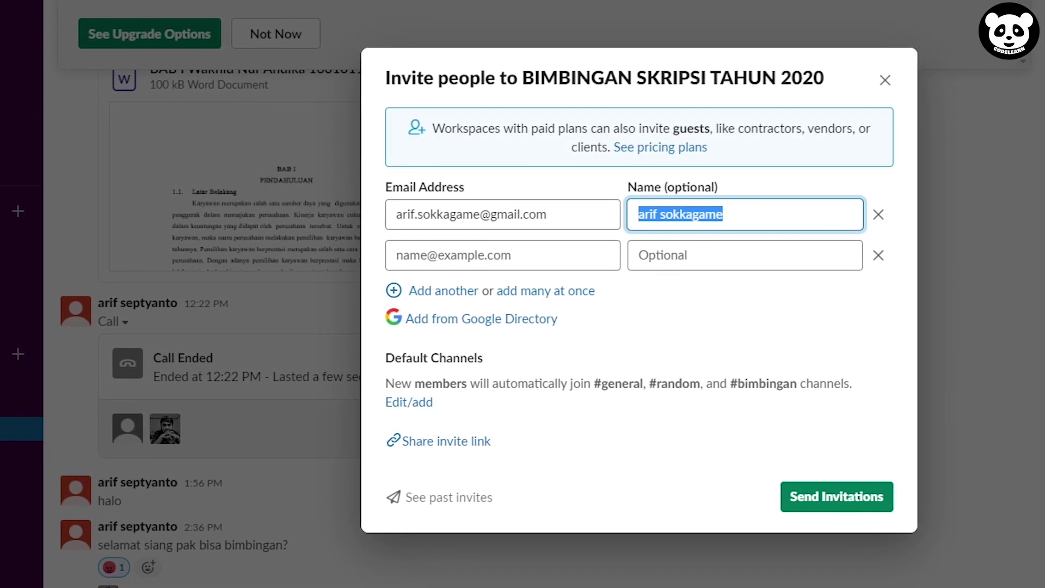
click(466, 254)
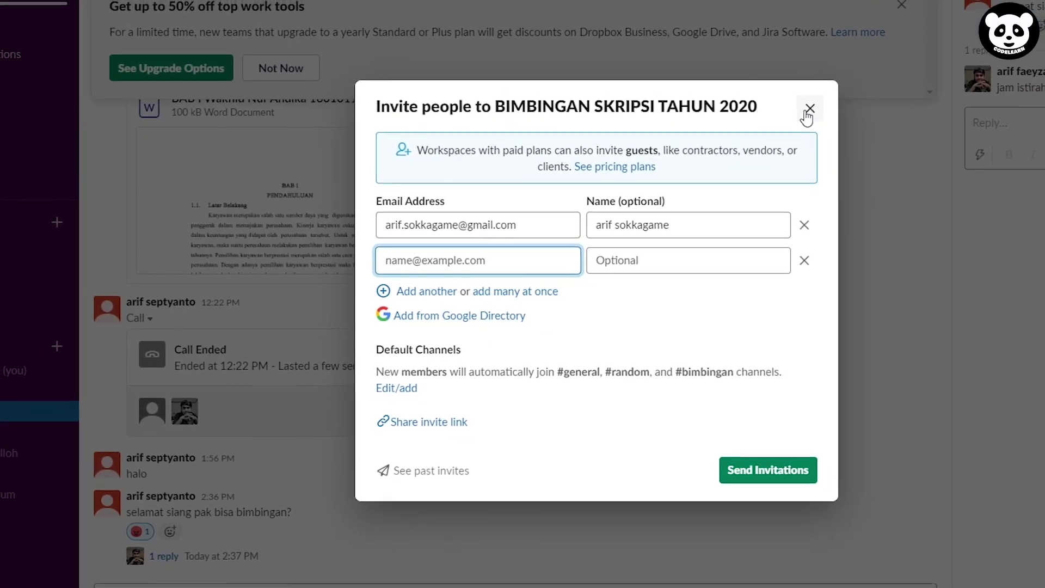
click(794, 115)
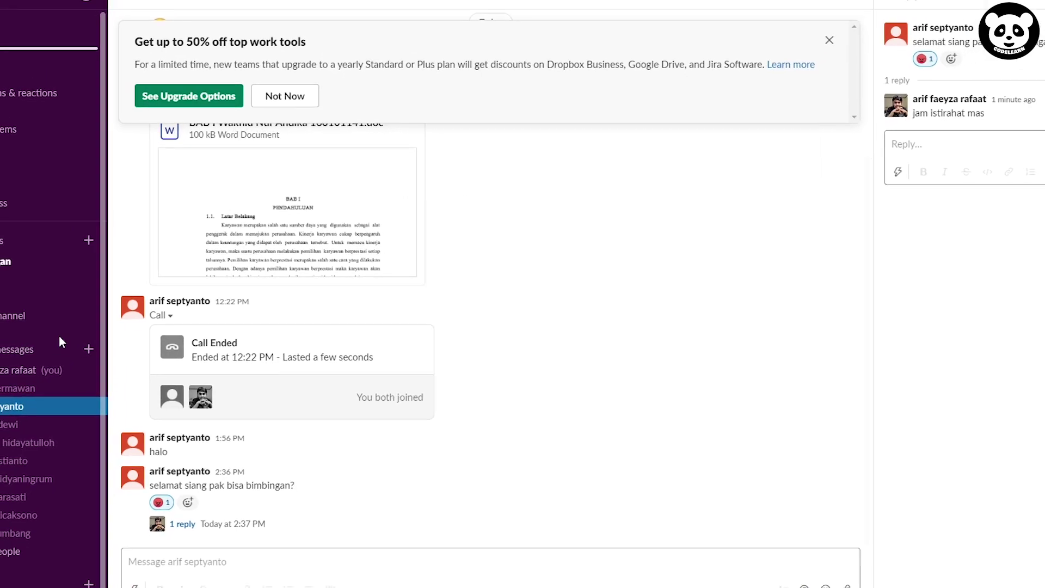
Open the Invite people dialog from the workspace menu and close it again
click(84, 16)
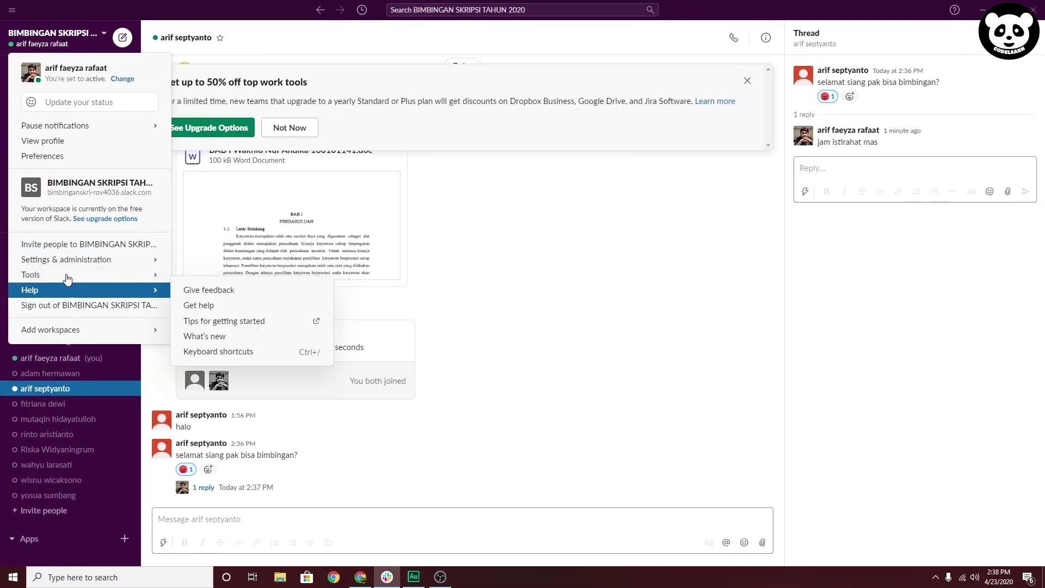
click(83, 245)
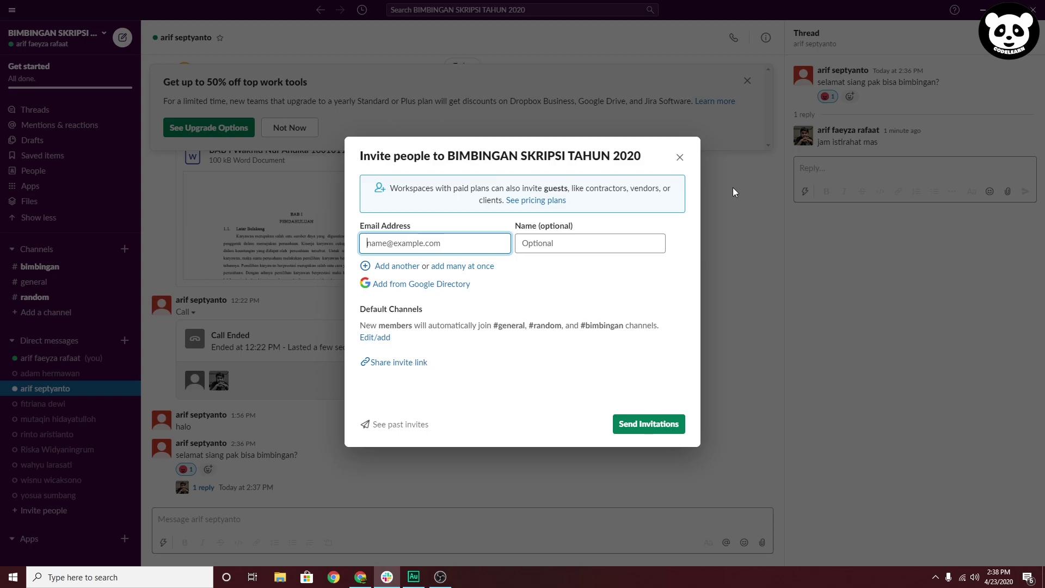
click(679, 158)
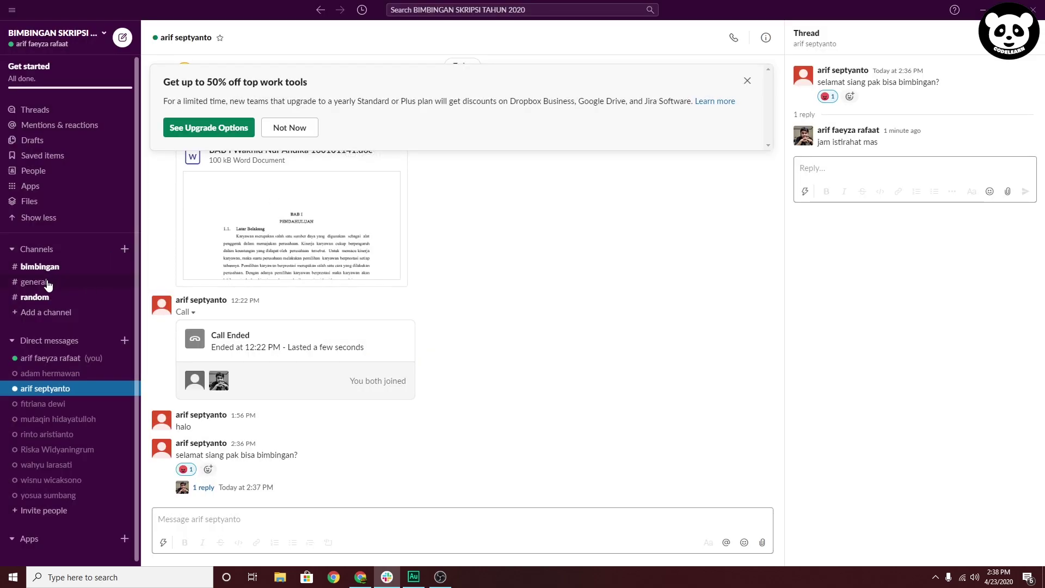
Check the workspace address in the menu, then dismiss the upgrade offer banner
scroll(45, 318, down, 1)
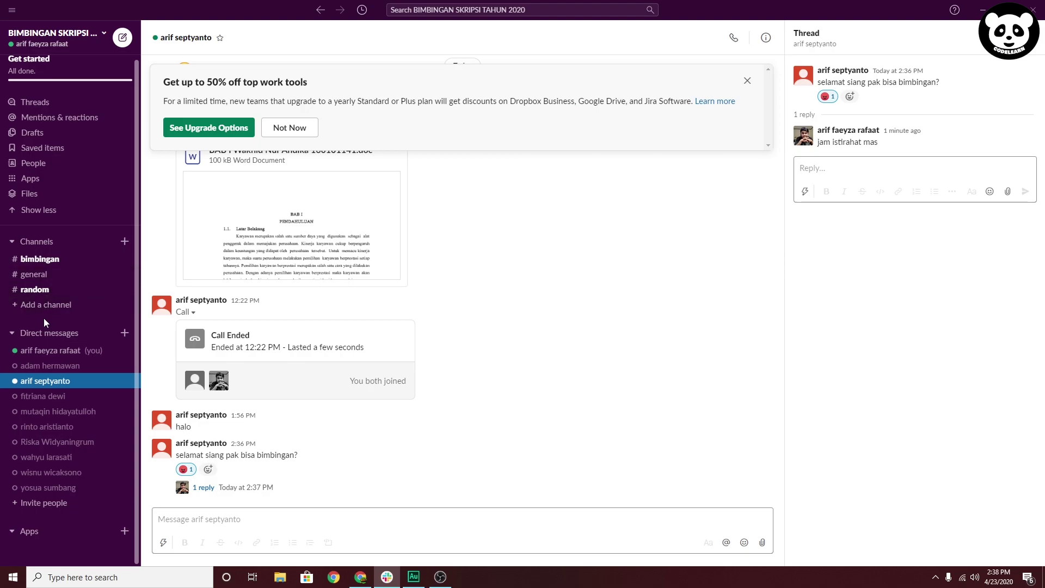
click(101, 36)
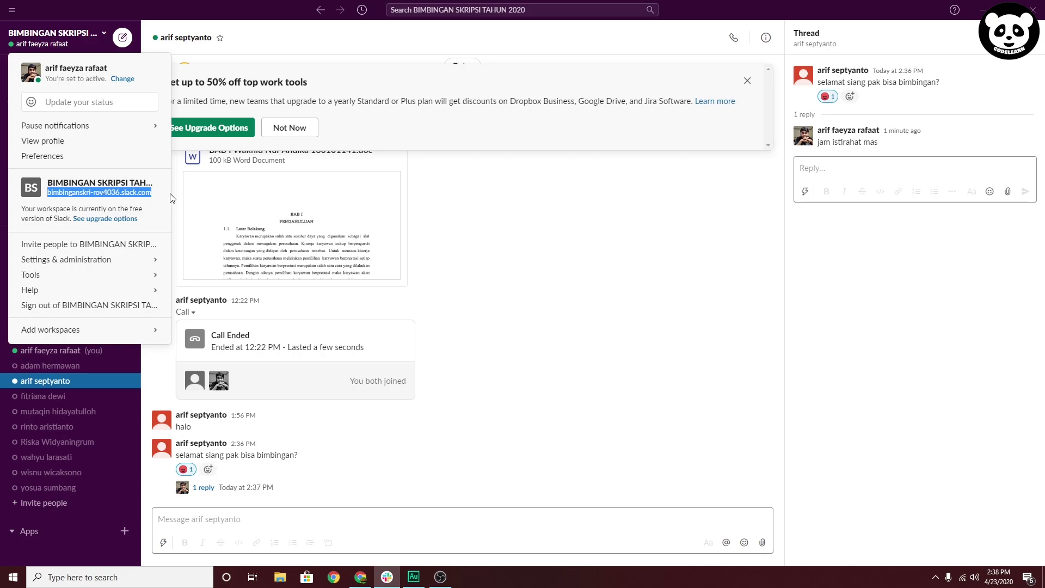
click(540, 225)
scroll(605, 216, up, 3)
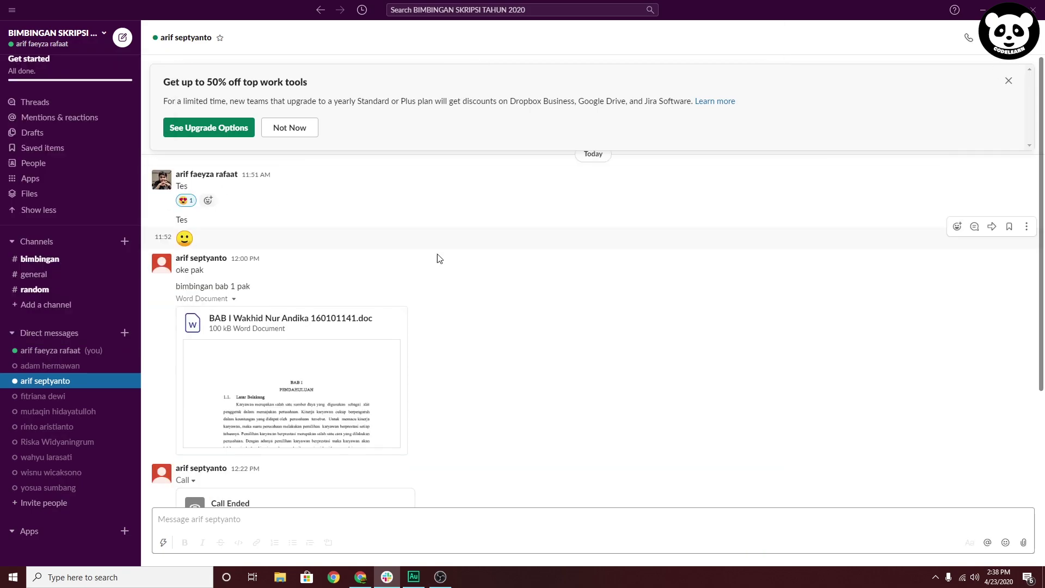
scroll(60, 349, up, 1)
scroll(345, 381, down, 3)
scroll(345, 380, up, 3)
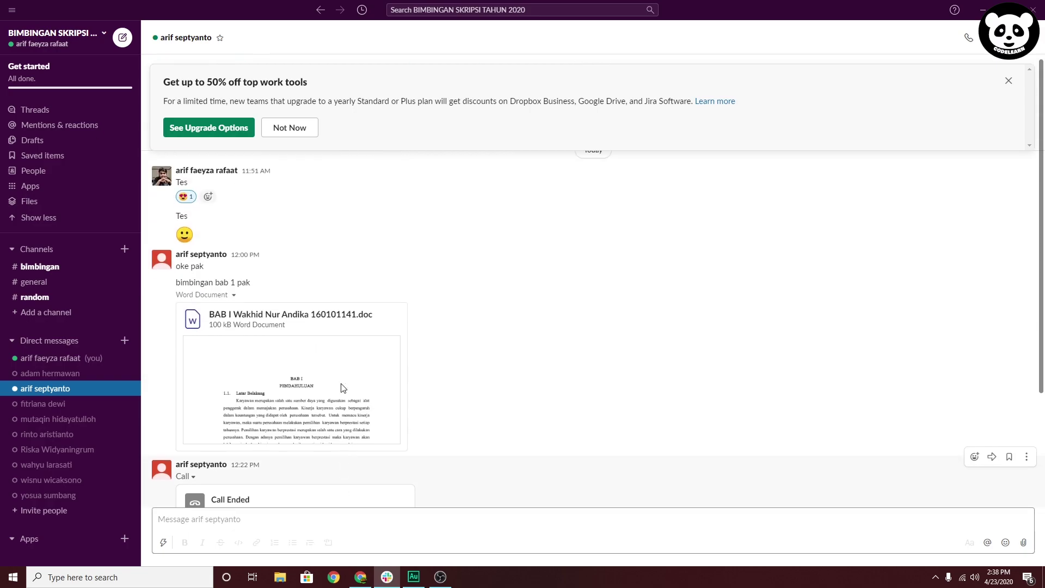
click(1009, 81)
Scroll through the direct-message conversation down to the 2:36 PM message and its reply
scroll(555, 325, down, 1)
scroll(555, 325, down, 3)
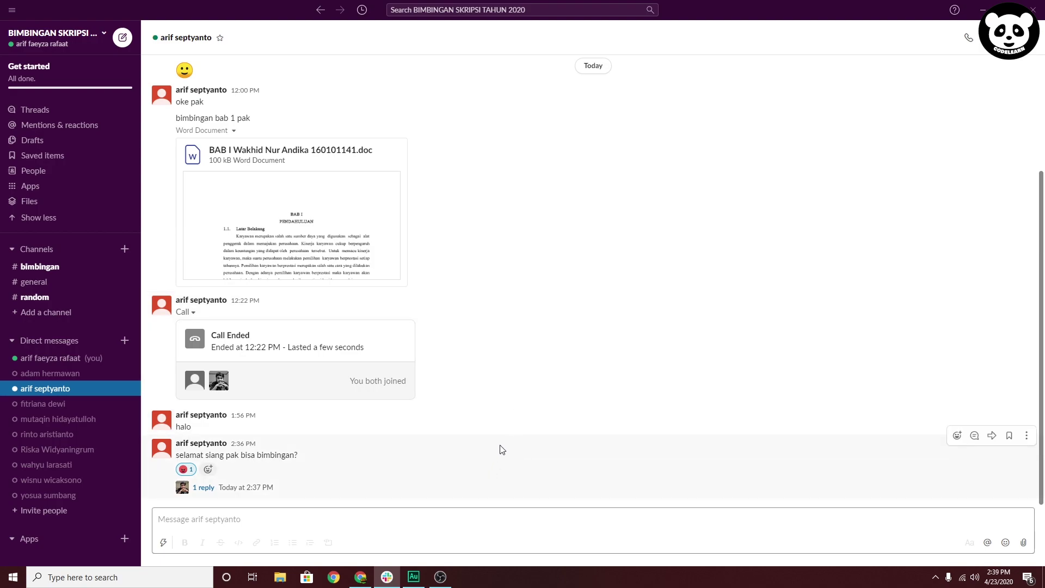
scroll(488, 392, up, 5)
scroll(488, 392, down, 5)
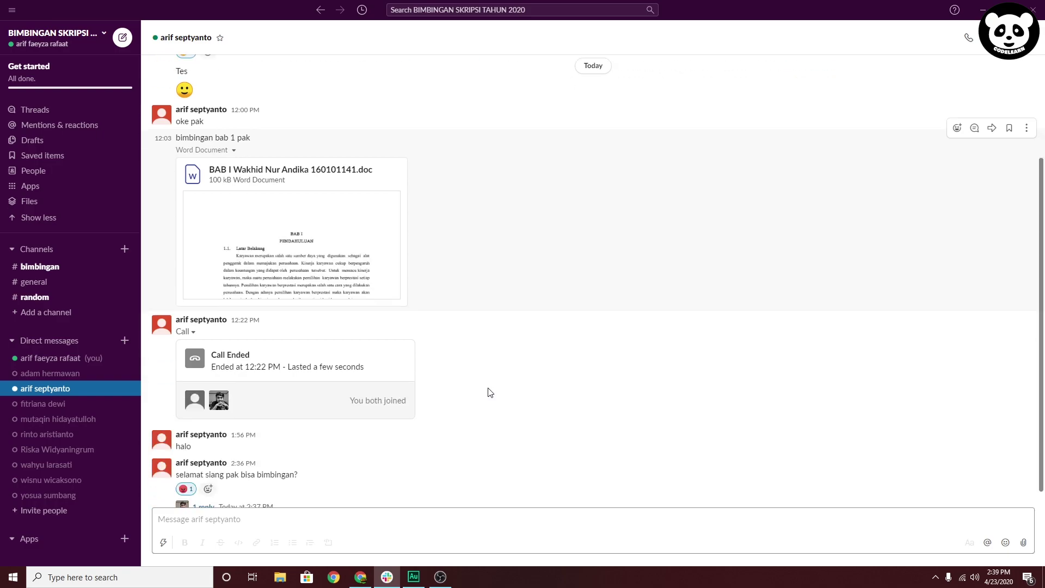
scroll(485, 391, up, 5)
scroll(485, 391, down, 5)
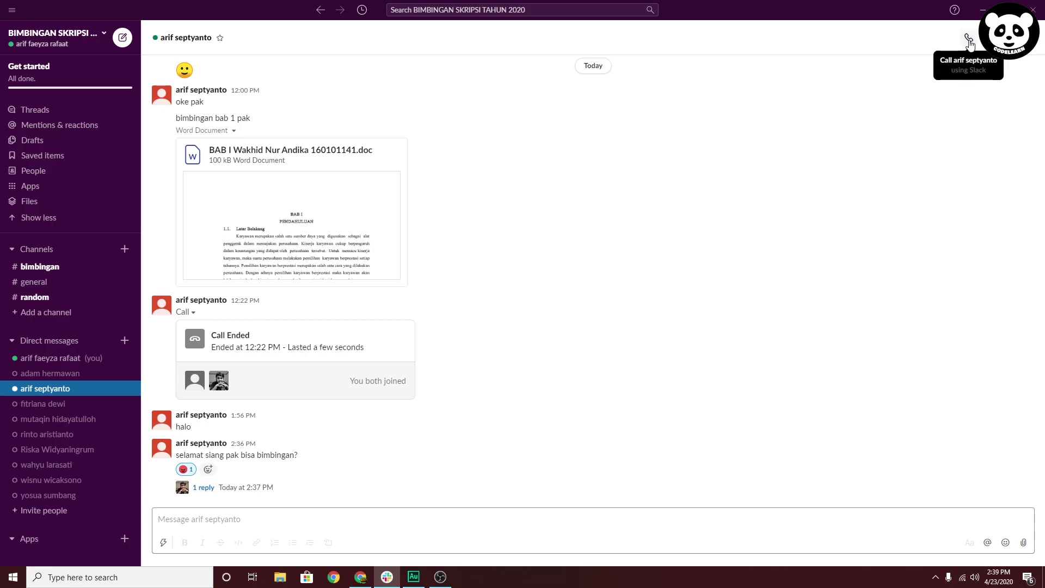
Call the teammate from the conversation header and end it, leaving a 2:39 PM Missed Call
click(970, 44)
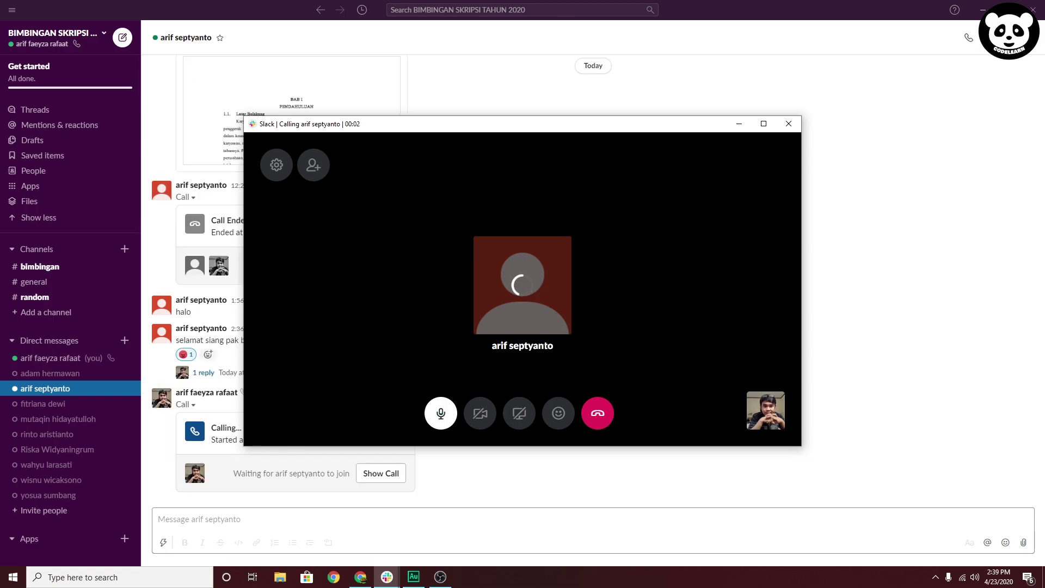
click(789, 125)
scroll(599, 326, up, 5)
scroll(566, 369, down, 4)
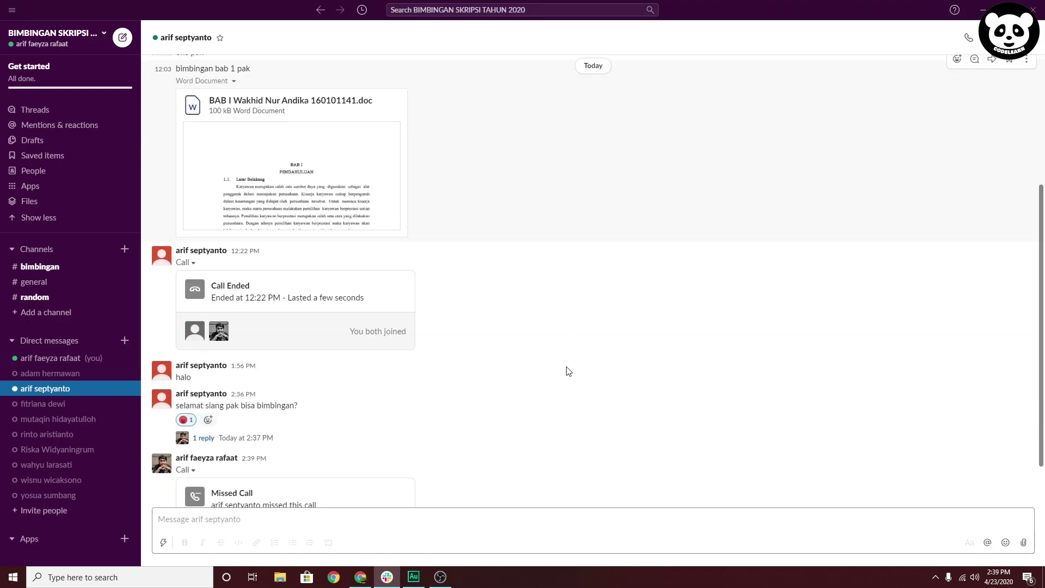